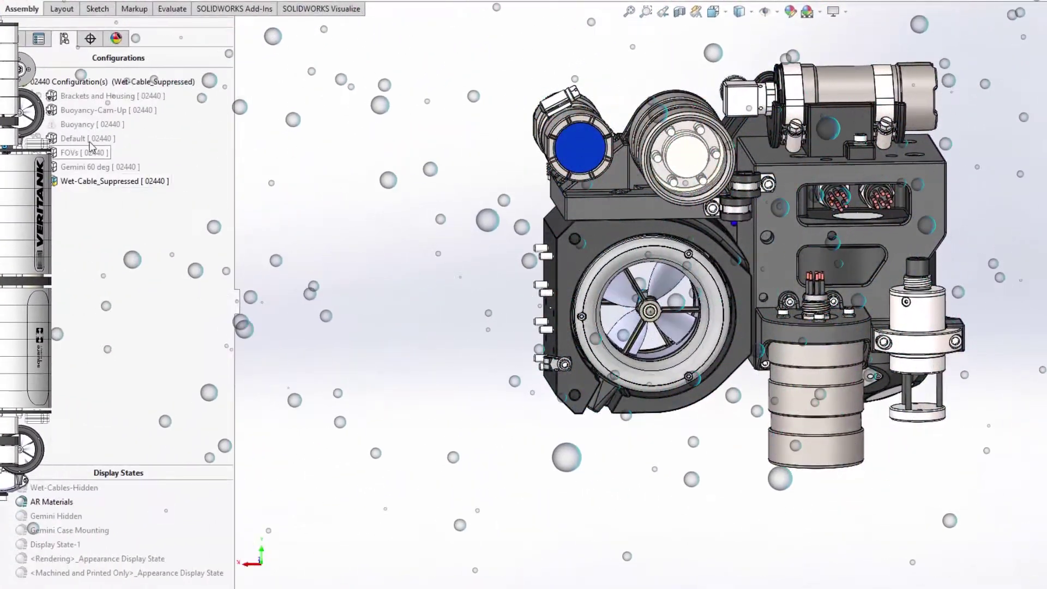
# - Activate the Brackets and Housing configuration and Export Simple the assembly into Visualize
pyautogui.doubleClick(81, 97)
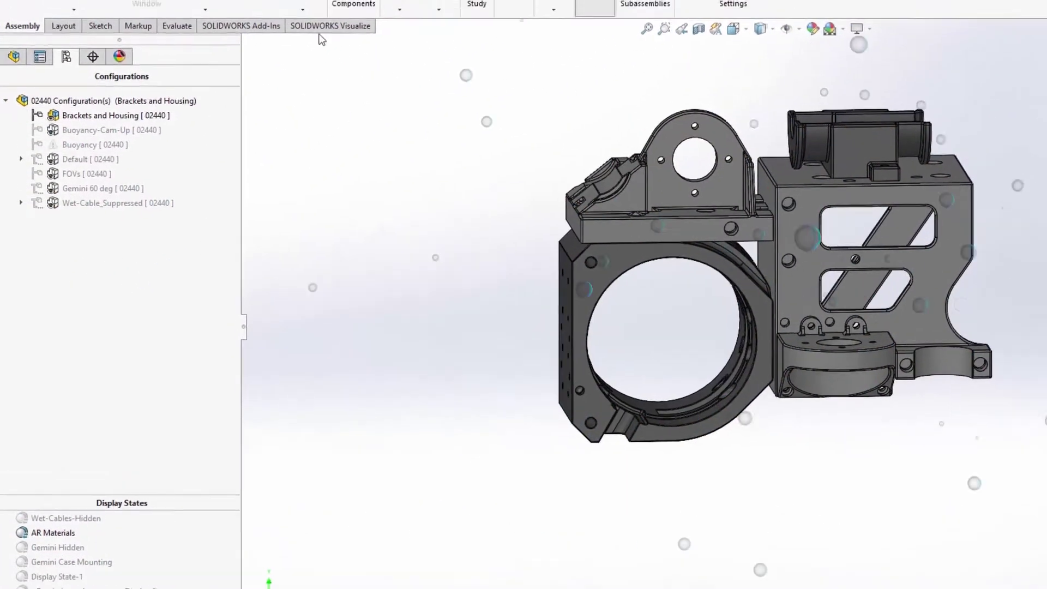
pyautogui.click(321, 8)
pyautogui.click(19, 39)
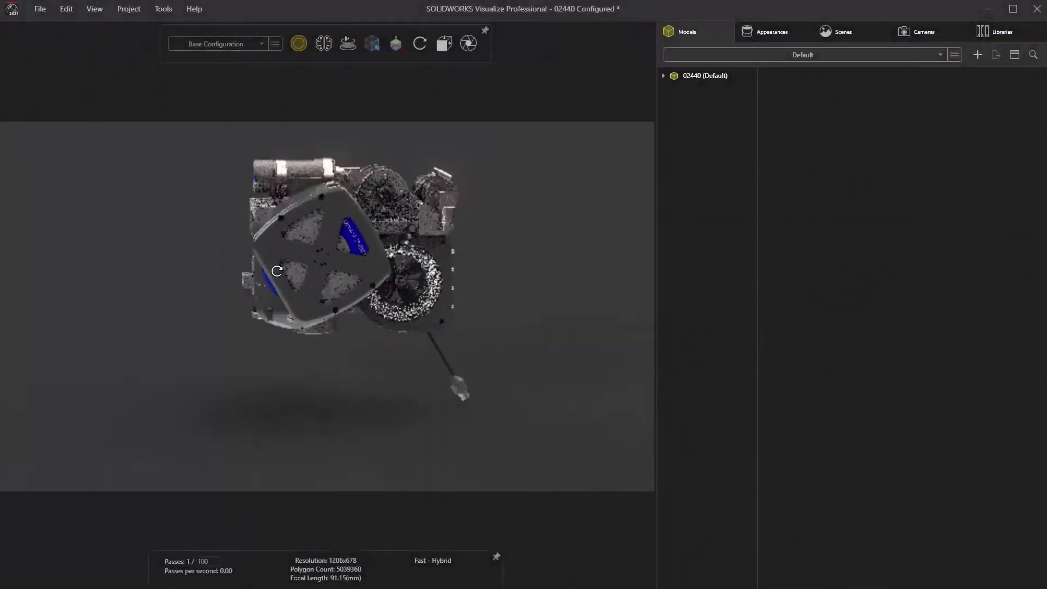
pyautogui.moveTo(276, 271)
pyautogui.mouseDown()
pyautogui.moveTo(830, 268)
pyautogui.moveTo(656, 271)
pyautogui.mouseUp()
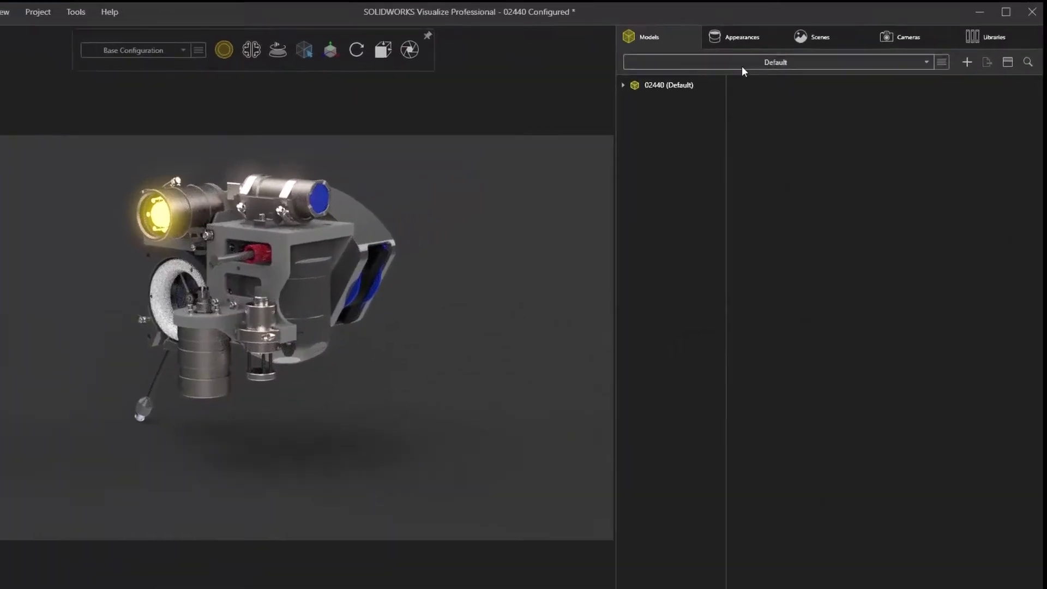
# - Switch the Visualize model to the Wet-Cable_Suppressed configuration
pyautogui.click(741, 65)
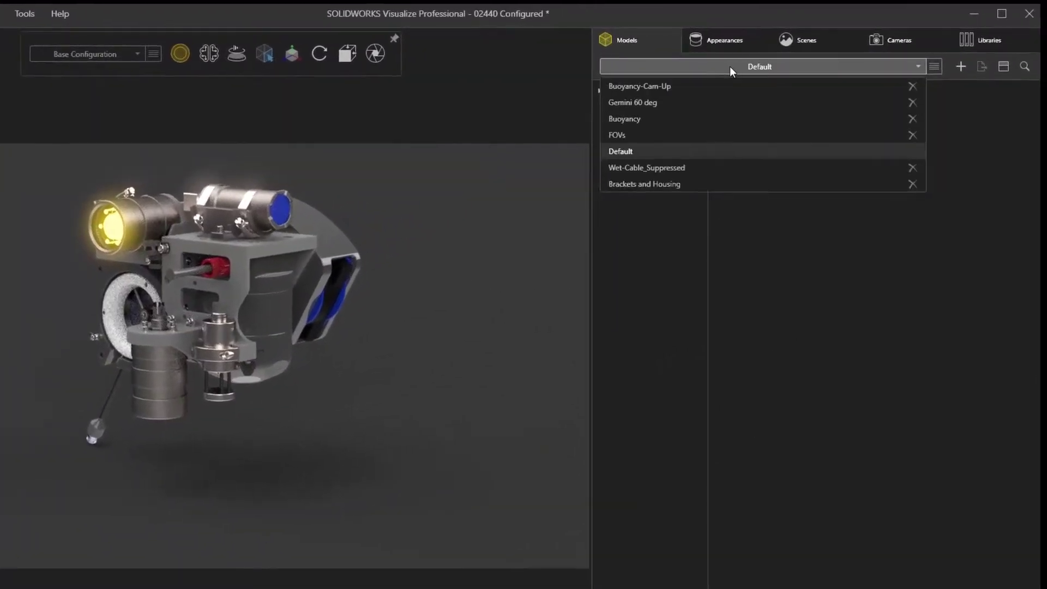
pyautogui.click(686, 170)
pyautogui.moveTo(455, 363); pyautogui.dragTo(451, 286, button='middle')
# - Apply SR - Black Powder Coat from the Square Robot library to the main housing
pyautogui.click(979, 41)
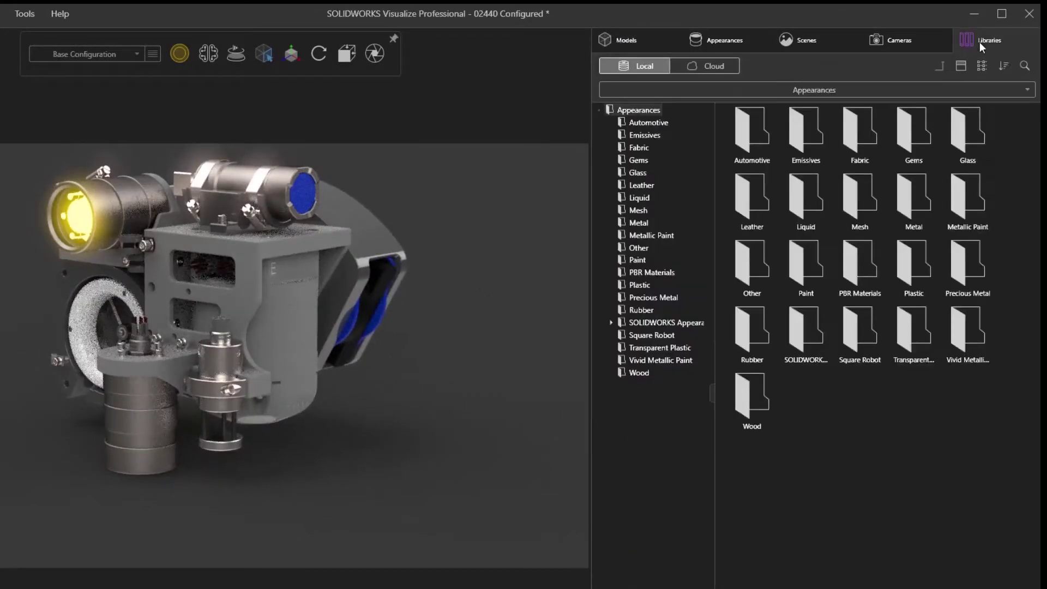
pyautogui.doubleClick(859, 319)
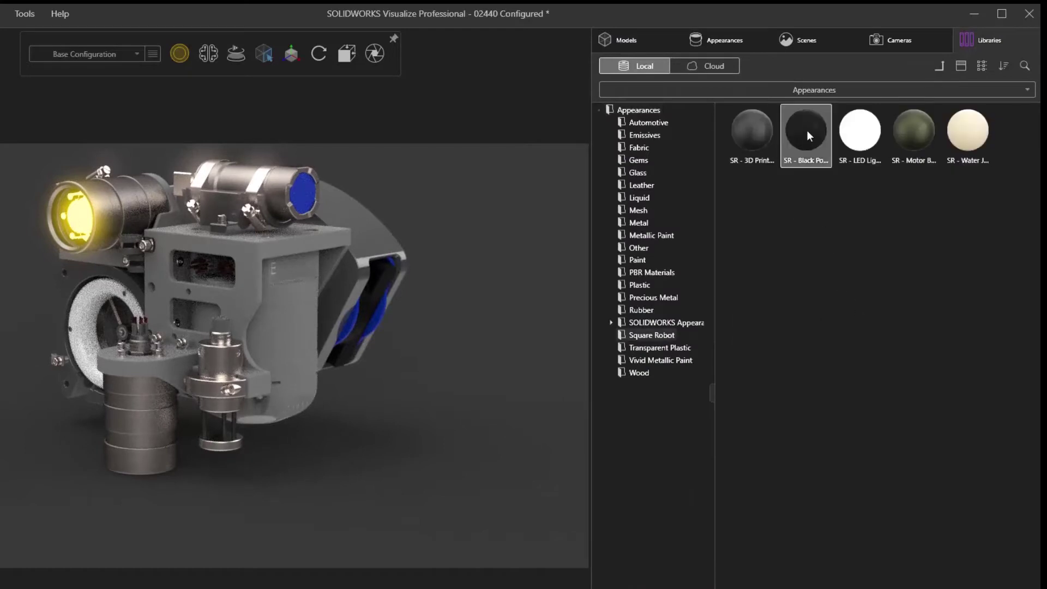
pyautogui.moveTo(806, 130); pyautogui.dragTo(287, 302)
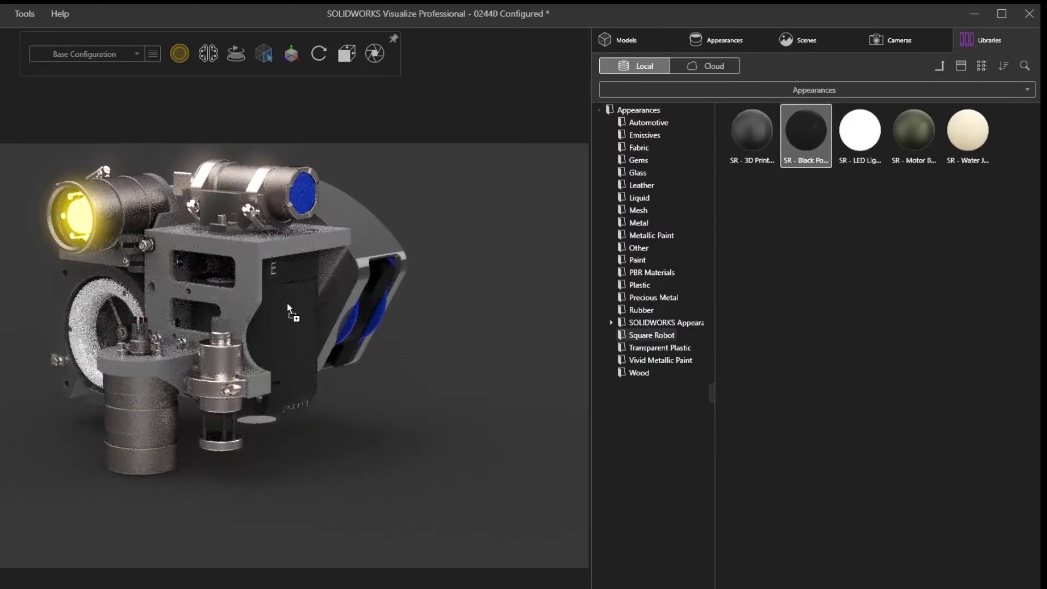
pyautogui.click(286, 303)
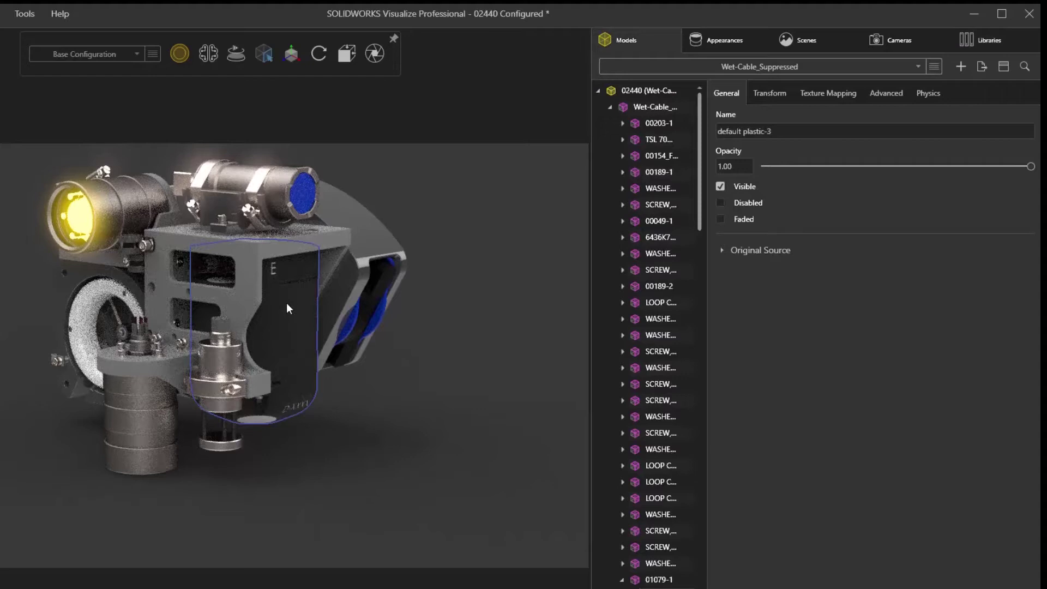
pyautogui.rightClick(288, 308)
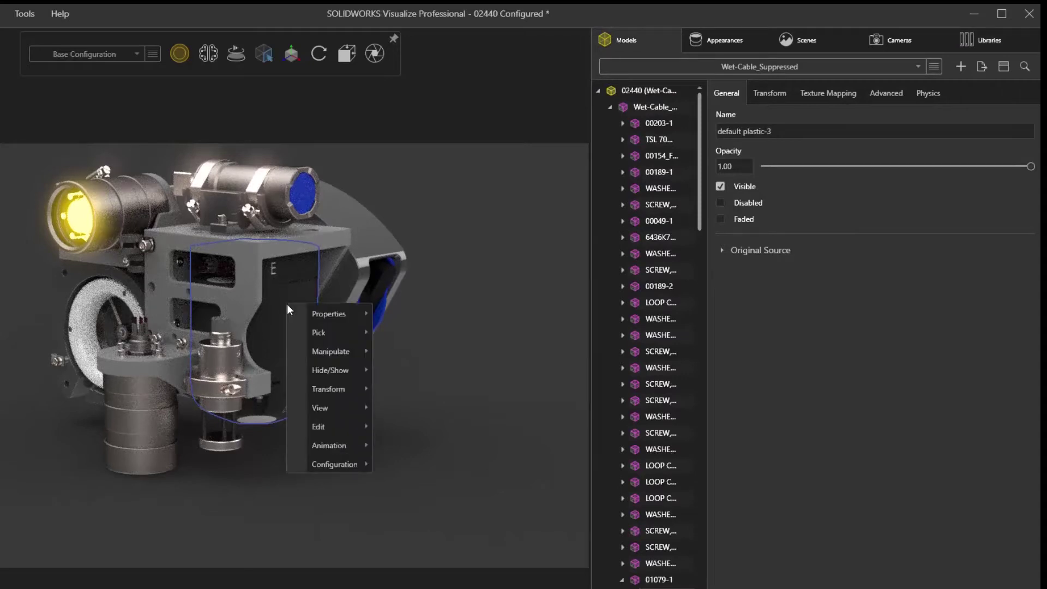
pyautogui.moveTo(323, 426)
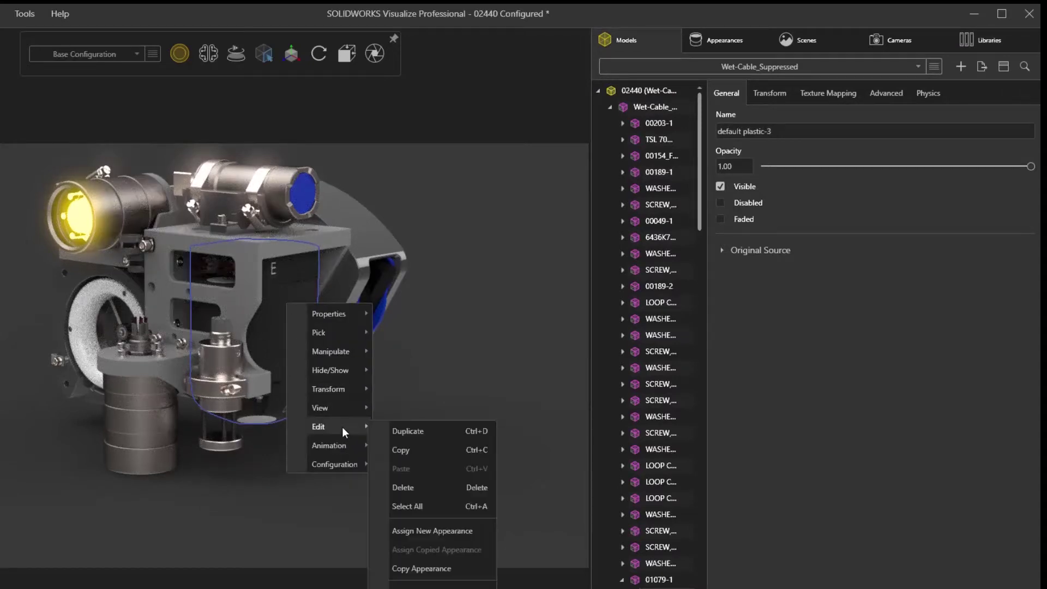
# - Copy the housing's SR - Black Powder Coat and assign it to the guard's default plastic appearance
pyautogui.click(478, 570)
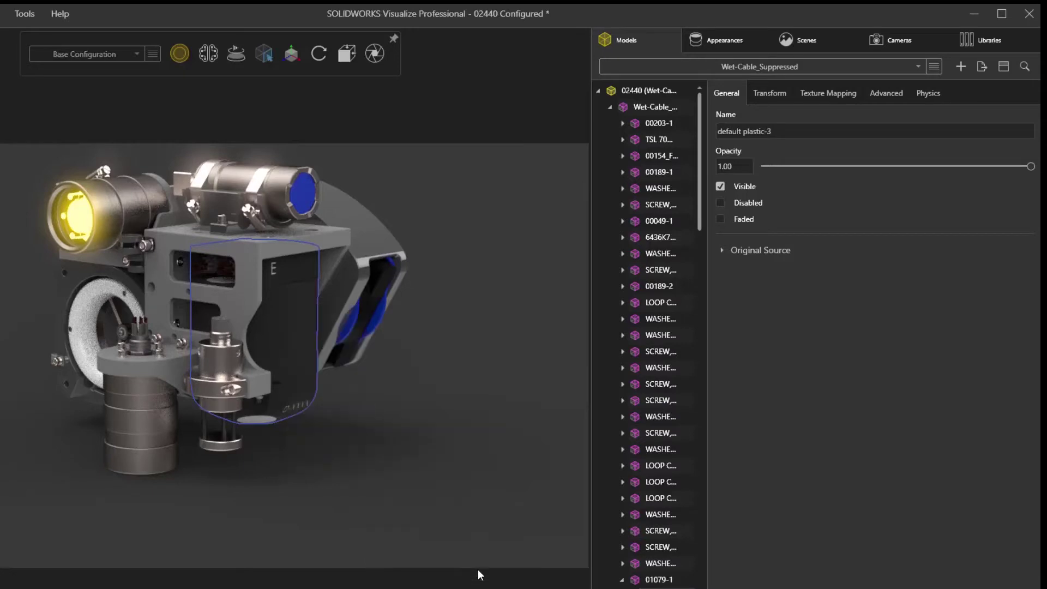
pyautogui.click(359, 244)
pyautogui.doubleClick(359, 244)
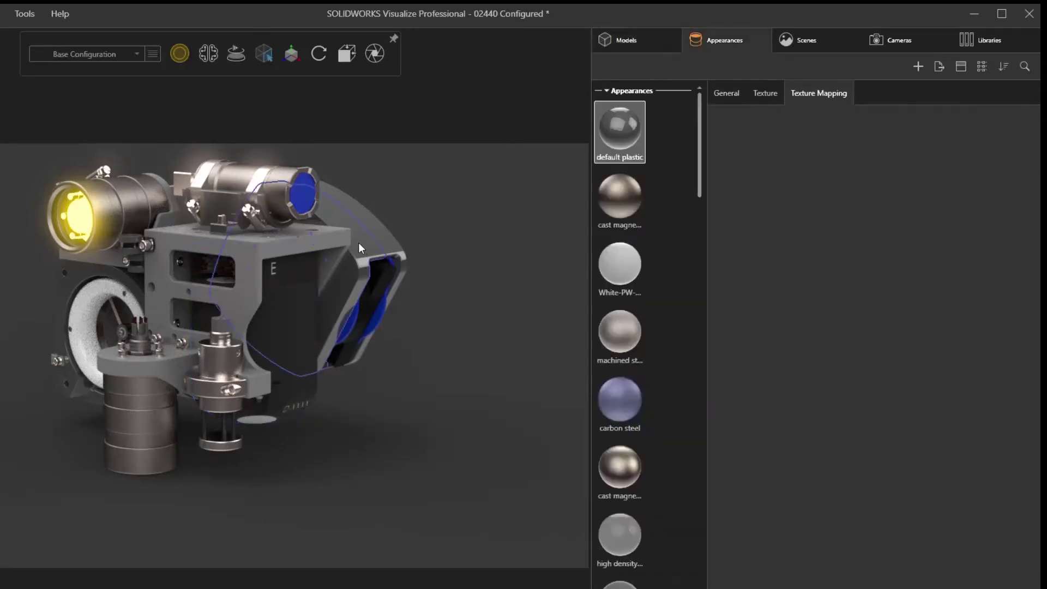
pyautogui.rightClick(632, 128)
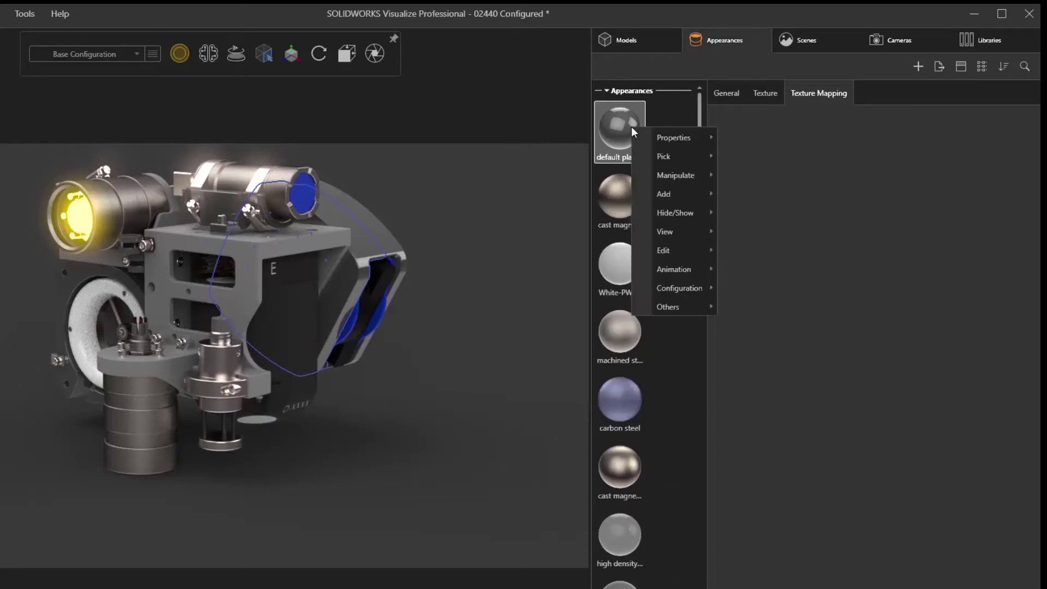
pyautogui.moveTo(663, 250)
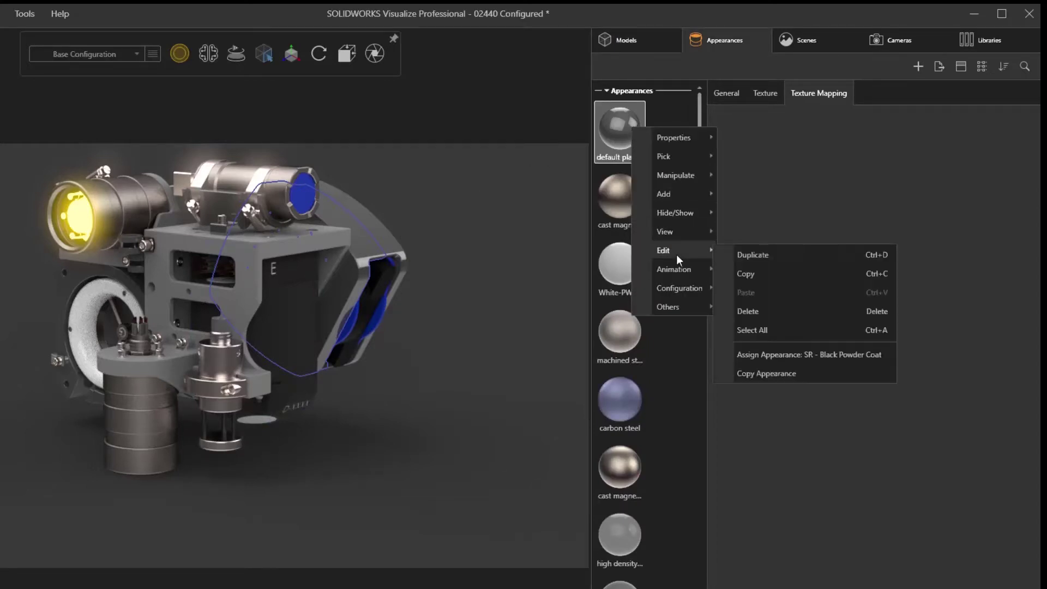
pyautogui.click(829, 359)
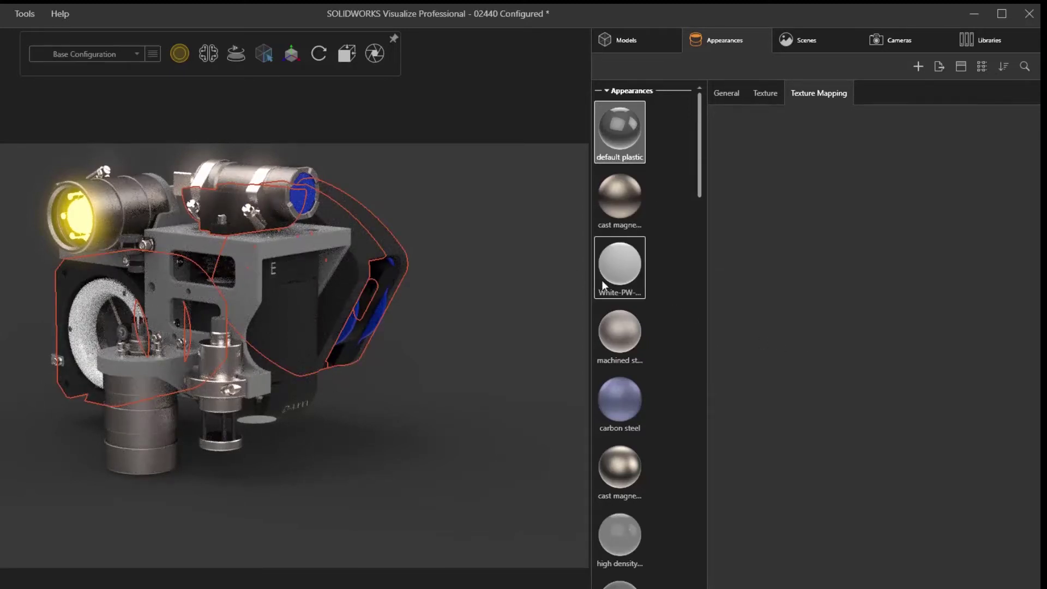
pyautogui.click(522, 249)
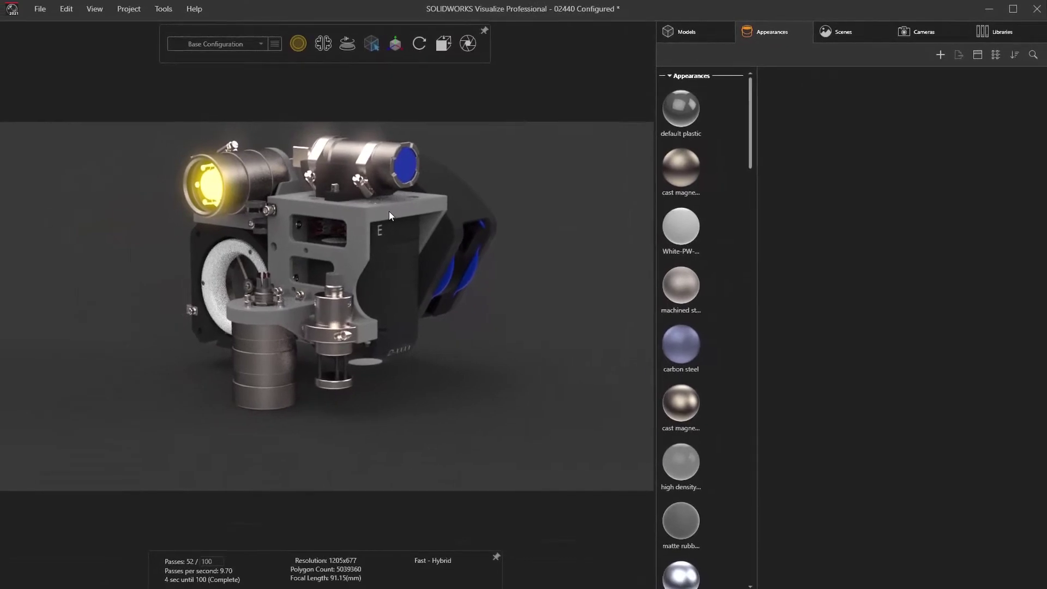
# - Show only the bracket, hiding everything else, and move in closer to it
pyautogui.click(389, 214)
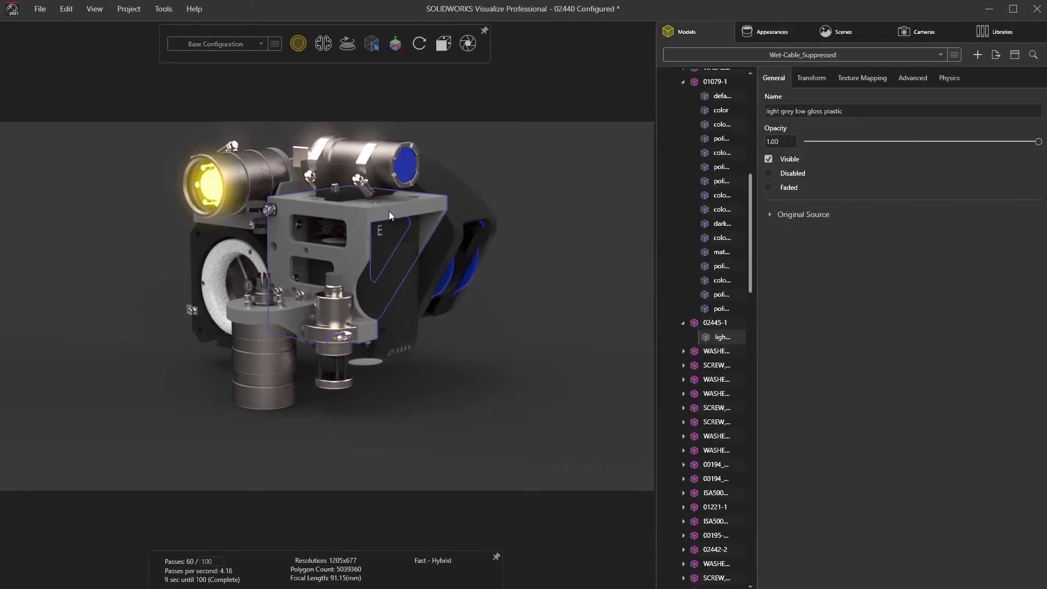
pyautogui.rightClick(389, 214)
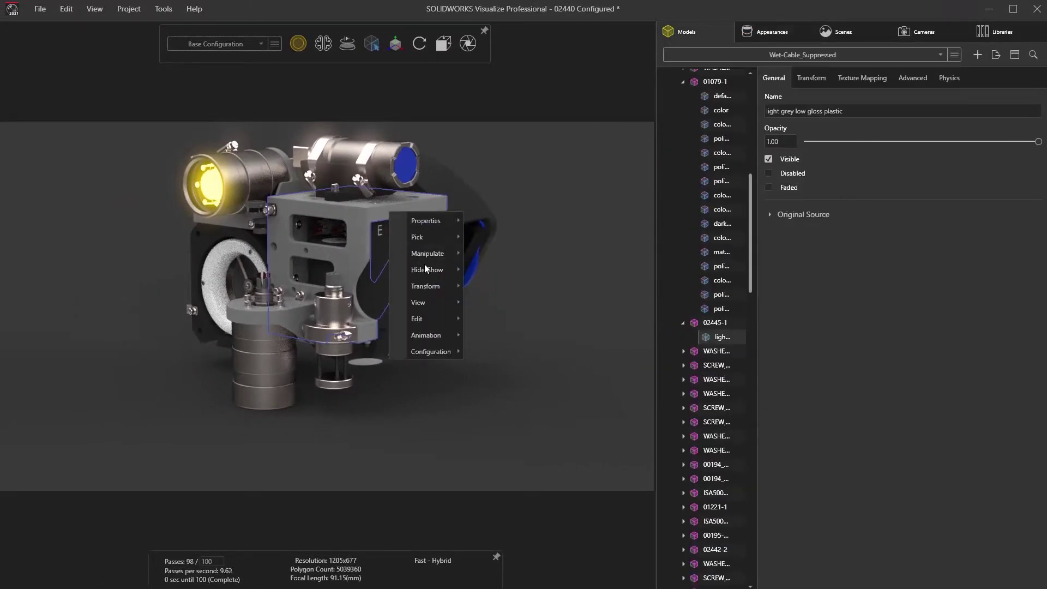
pyautogui.moveTo(427, 269)
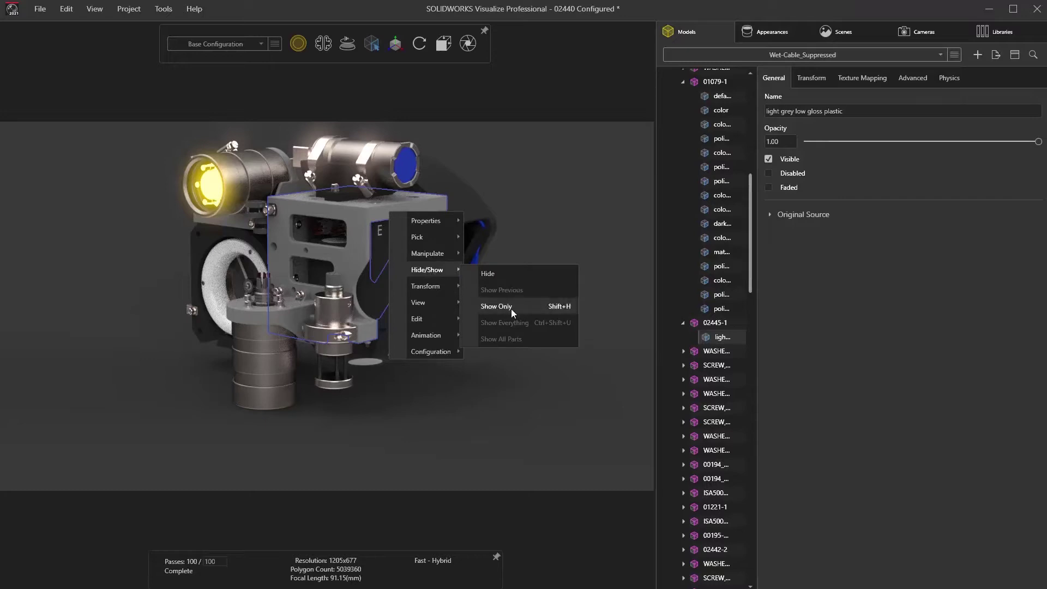
pyautogui.click(512, 309)
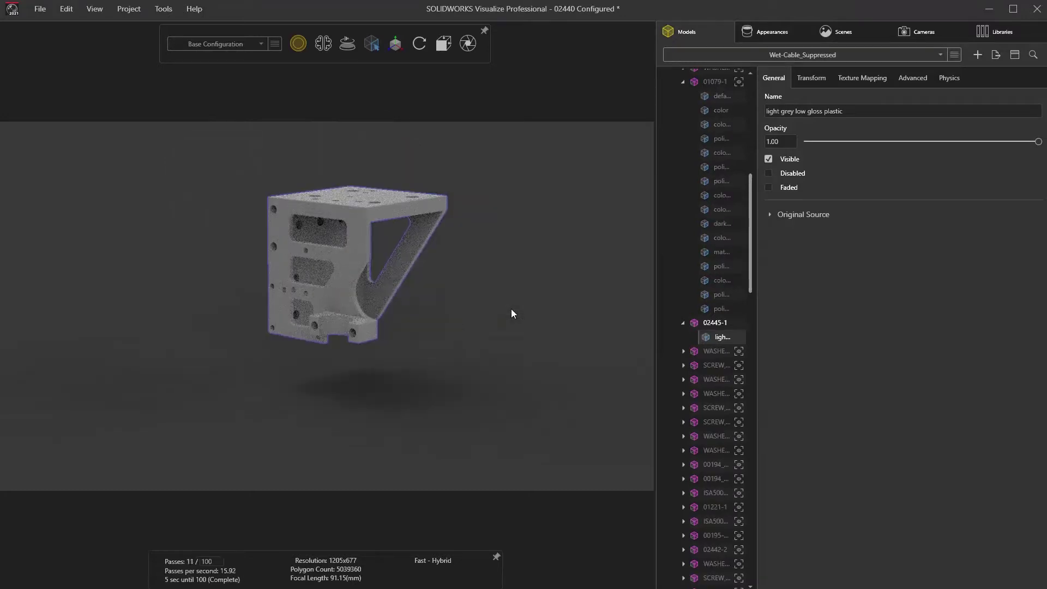
pyautogui.moveTo(482, 251)
pyautogui.mouseDown(button='right')
pyautogui.moveTo(470, 264)
pyautogui.moveTo(469, 206)
pyautogui.mouseUp(button='right')
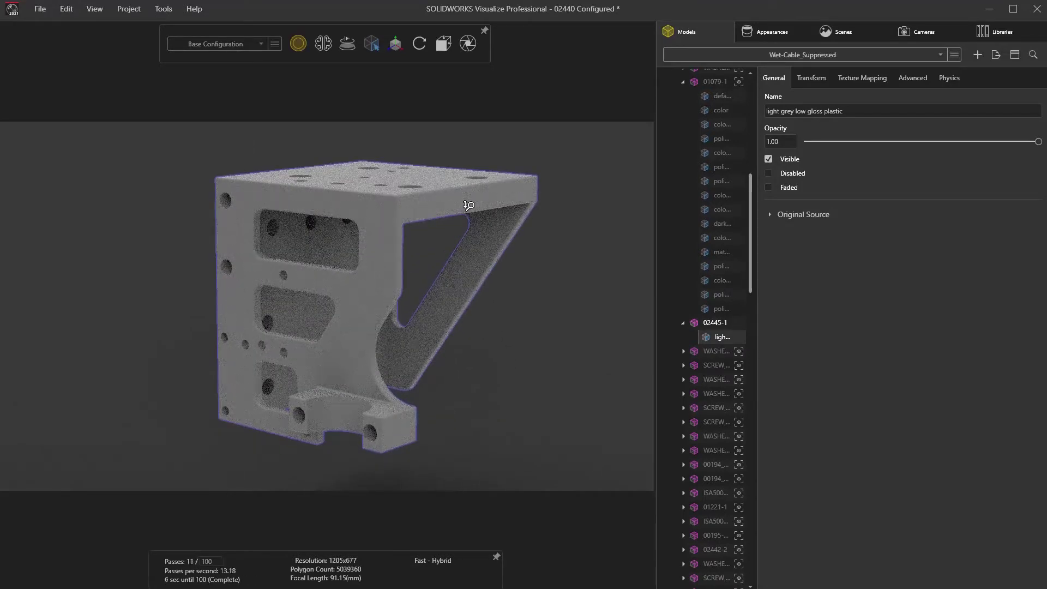
# - Darken the bracket's light grey low gloss plastic colour to dark grey
pyautogui.doubleClick(468, 206)
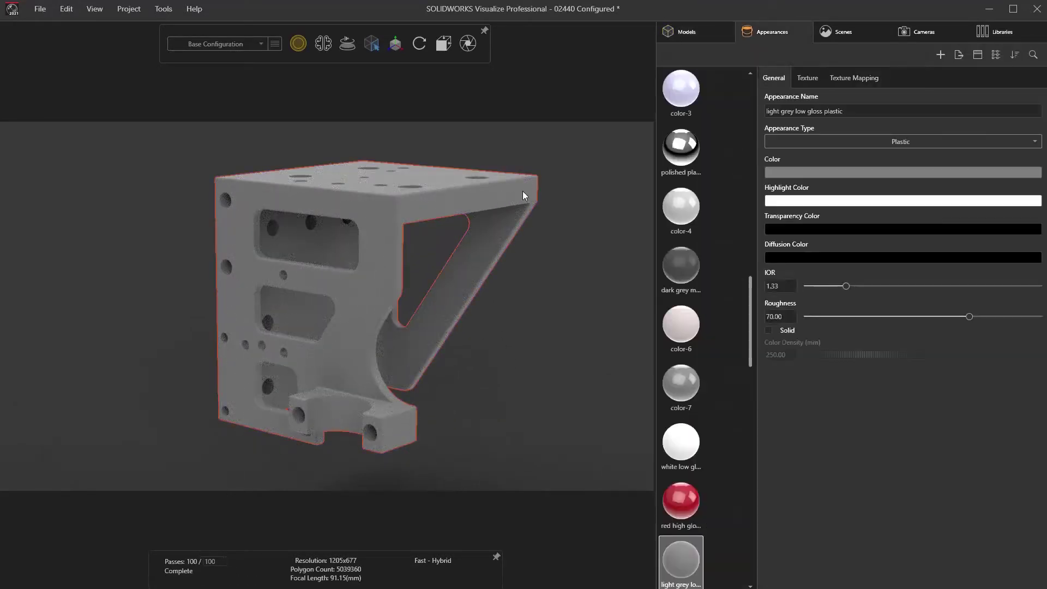
pyautogui.click(772, 170)
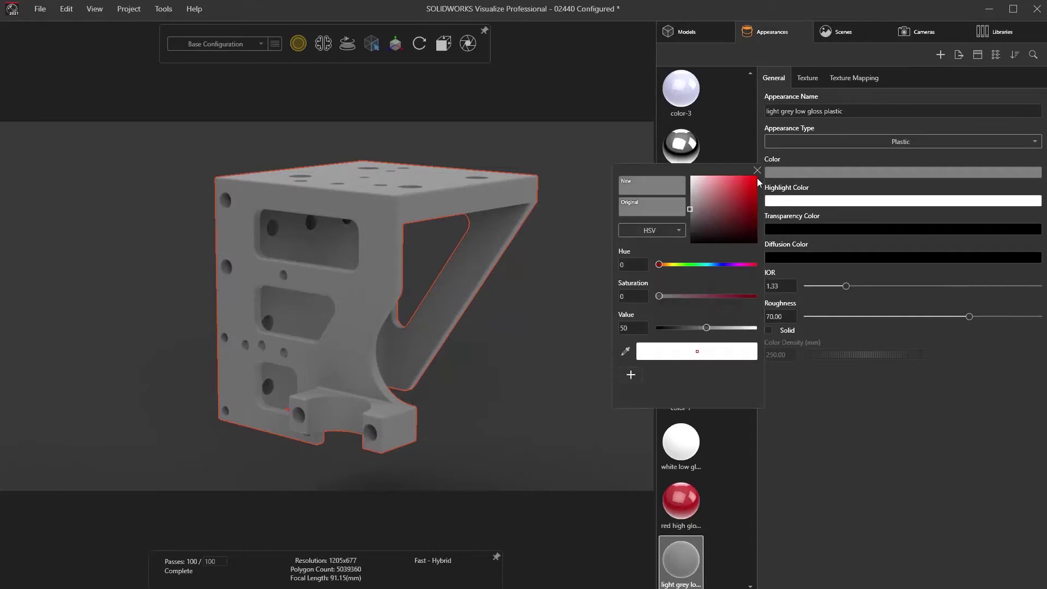
pyautogui.moveTo(701, 203); pyautogui.dragTo(689, 228)
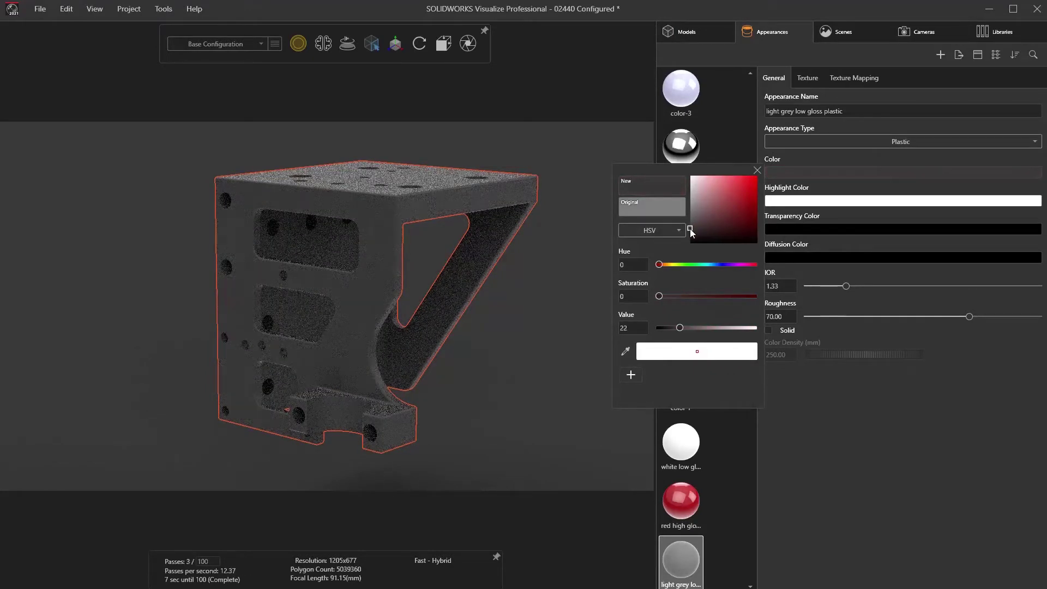
pyautogui.click(756, 171)
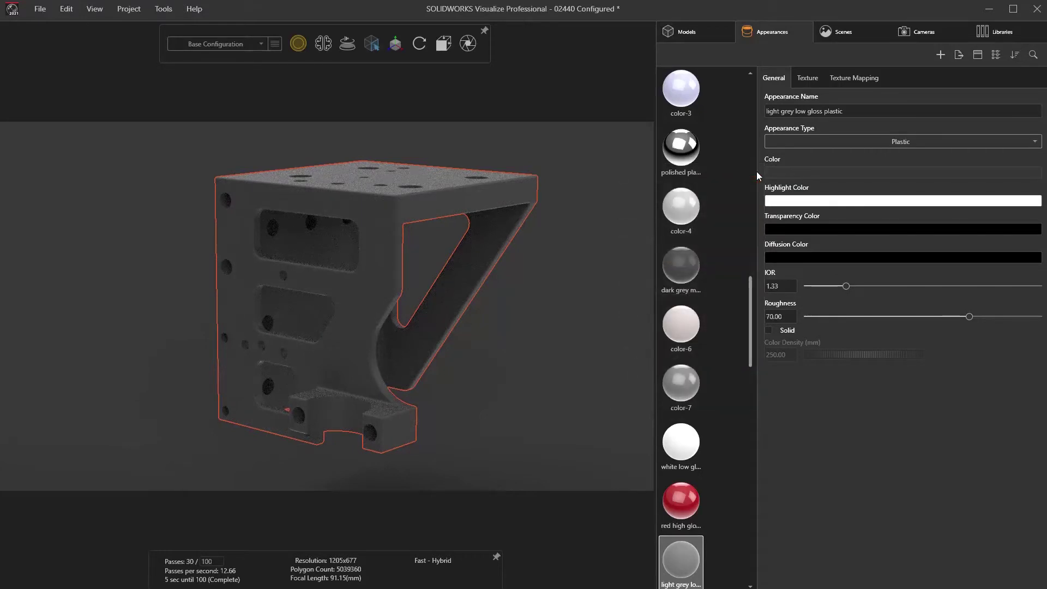
# - Load 3DPrint Texture.png as the bracket appearance's bump texture
pyautogui.click(809, 82)
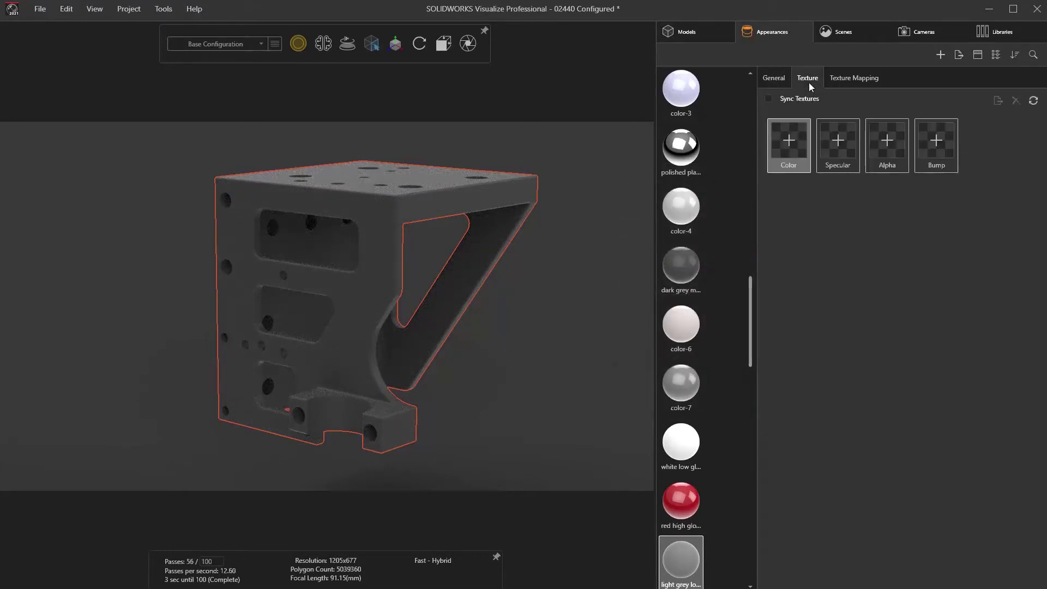
pyautogui.click(935, 147)
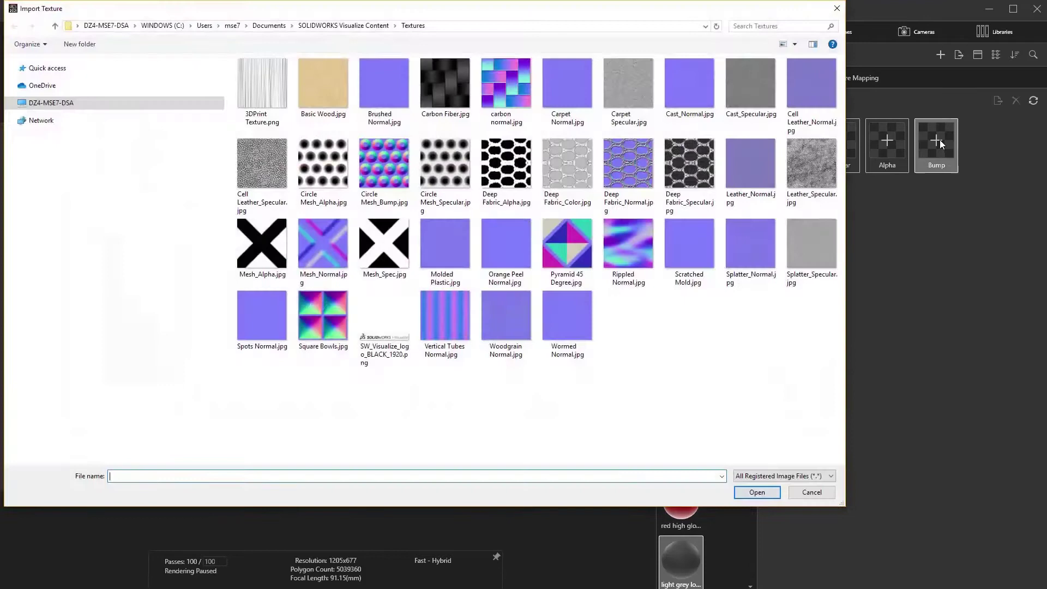
pyautogui.click(274, 93)
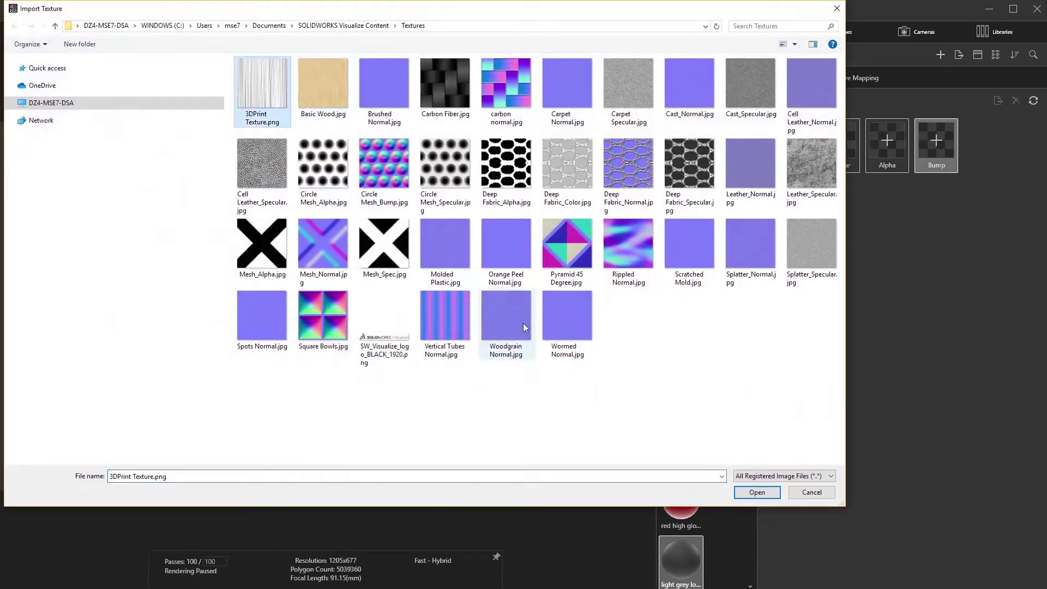
pyautogui.click(757, 492)
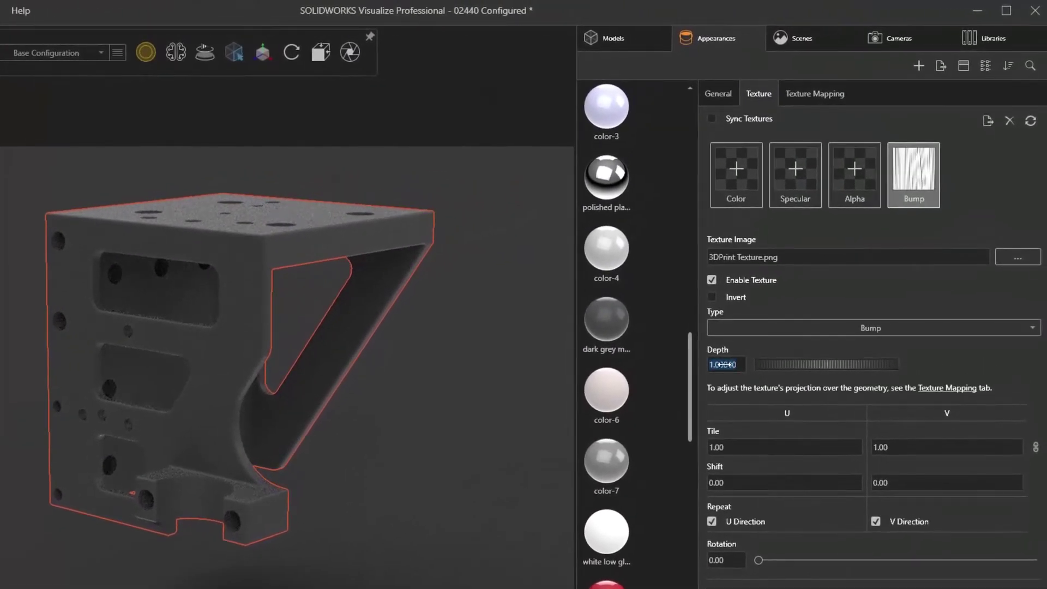
# - Set texture depth 0.05, change its type to Displacement, and apply it to the geometry
pyautogui.click(751, 332)
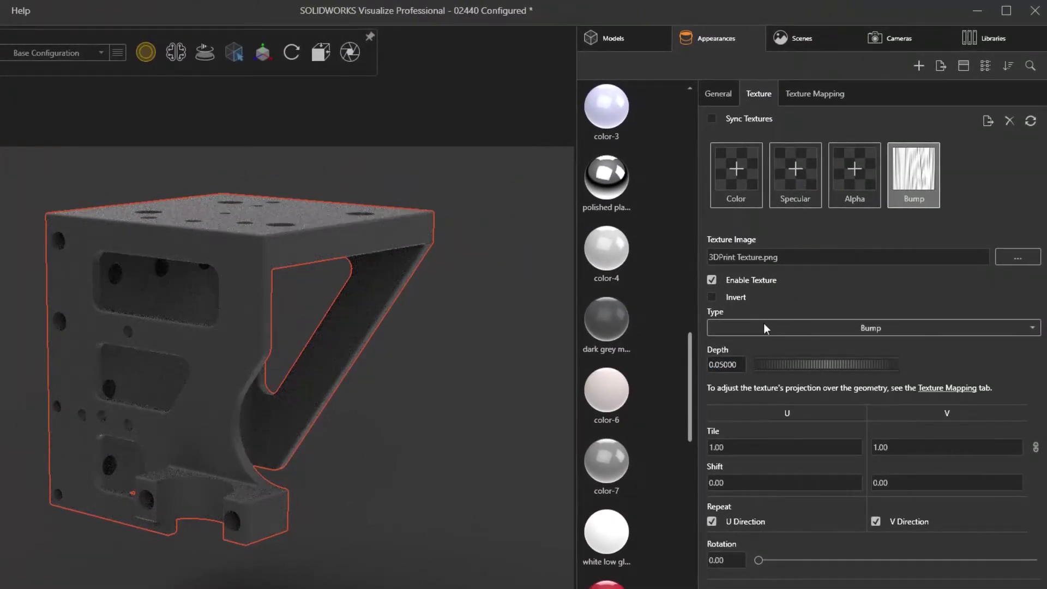
pyautogui.click(769, 327)
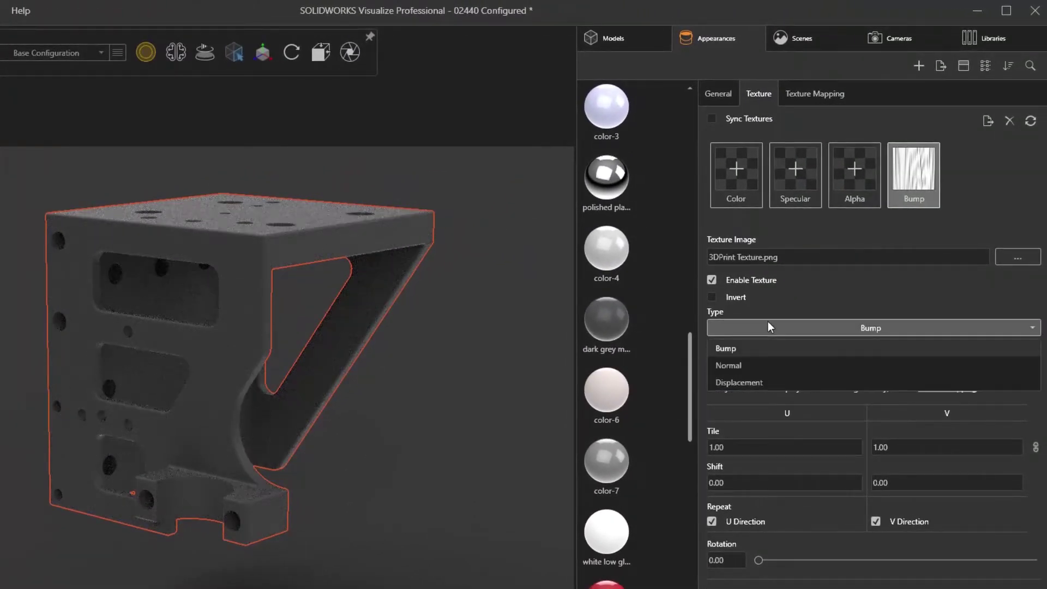
pyautogui.click(757, 384)
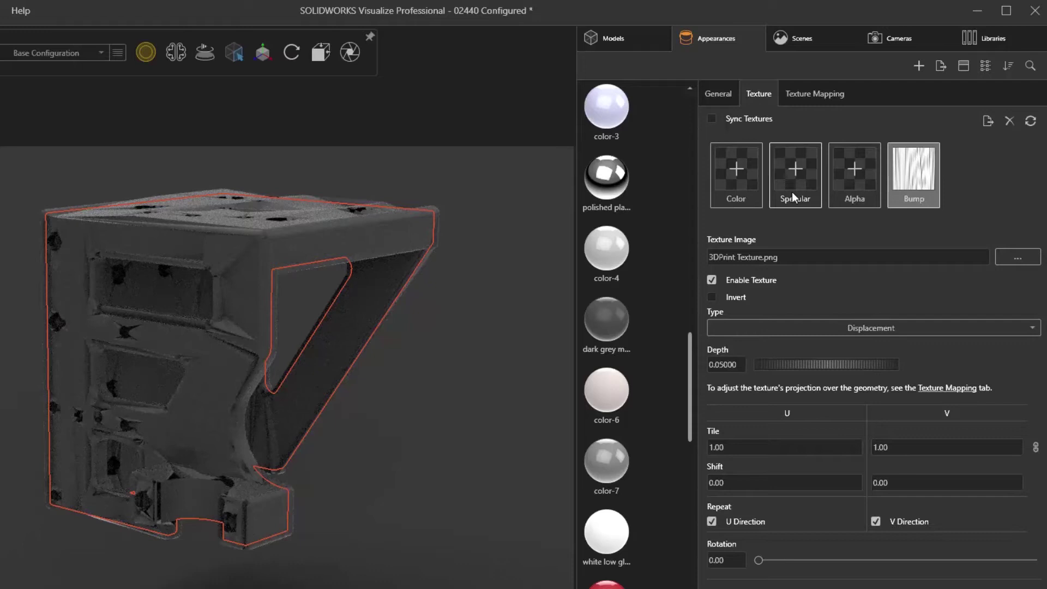
pyautogui.click(814, 94)
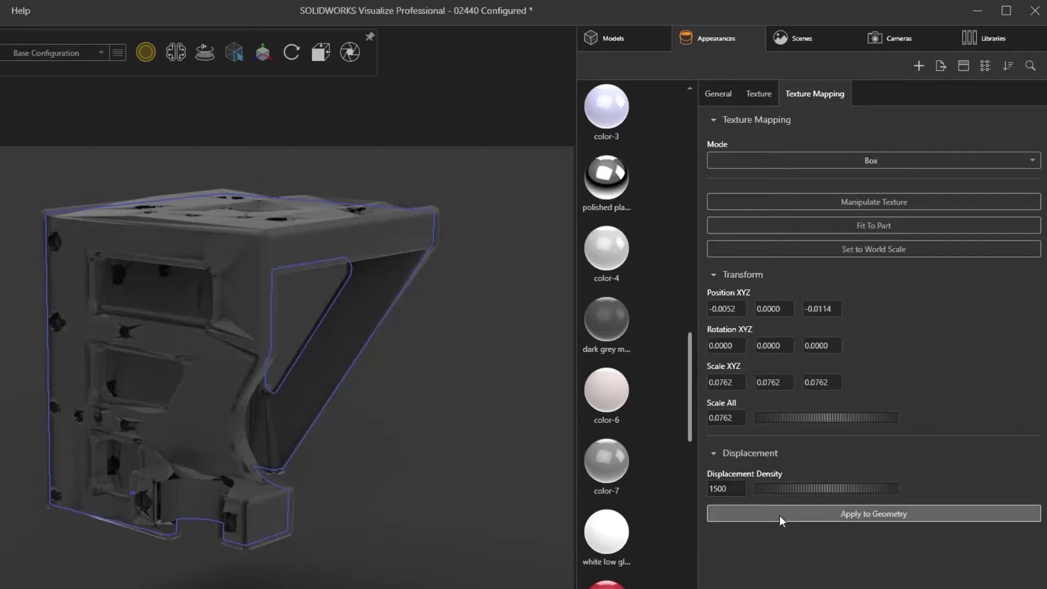
pyautogui.click(779, 516)
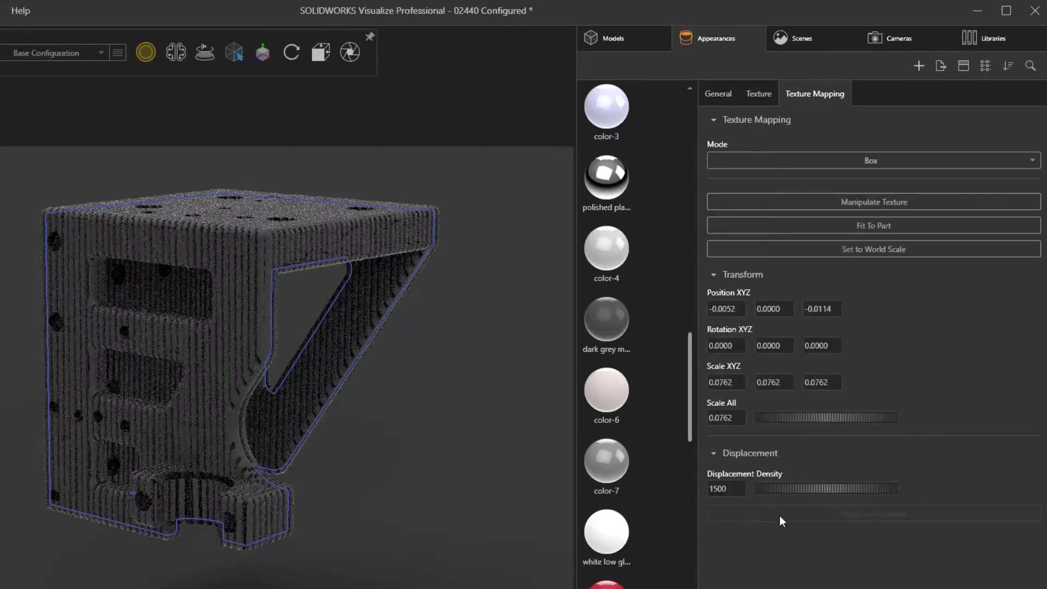
pyautogui.click(494, 407)
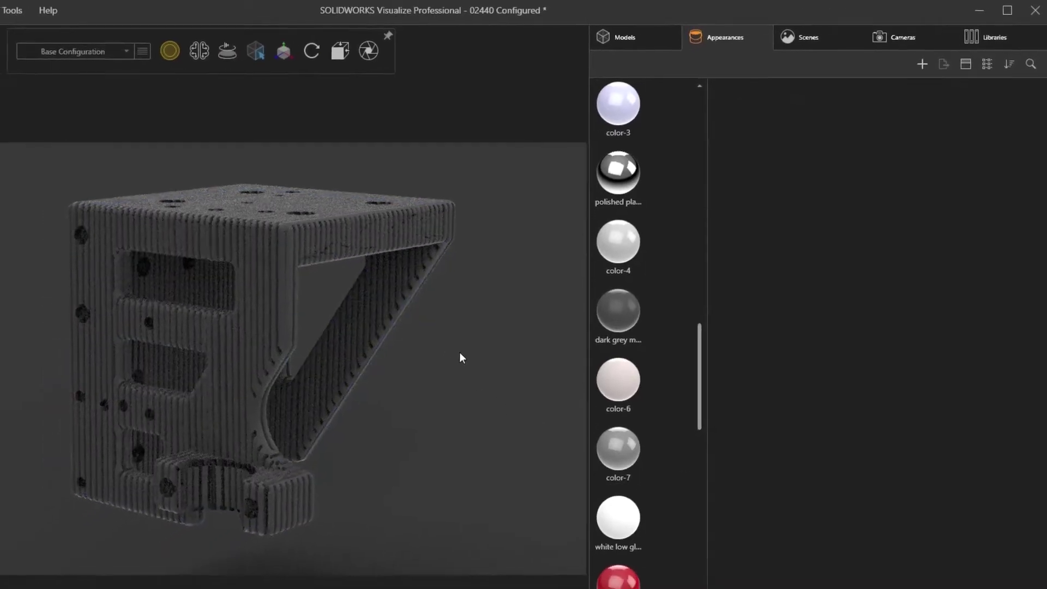
pyautogui.moveTo(498, 322); pyautogui.dragTo(475, 334)
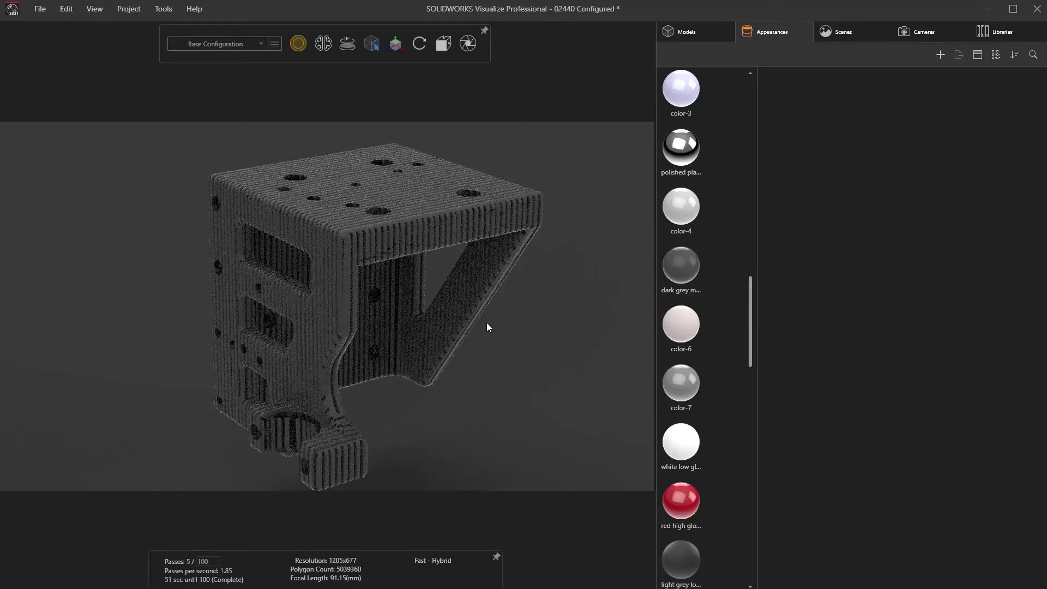
# - Apply the SR - 3D Print library appearance to the bracket
pyautogui.click(992, 35)
pyautogui.moveTo(806, 101); pyautogui.dragTo(366, 231)
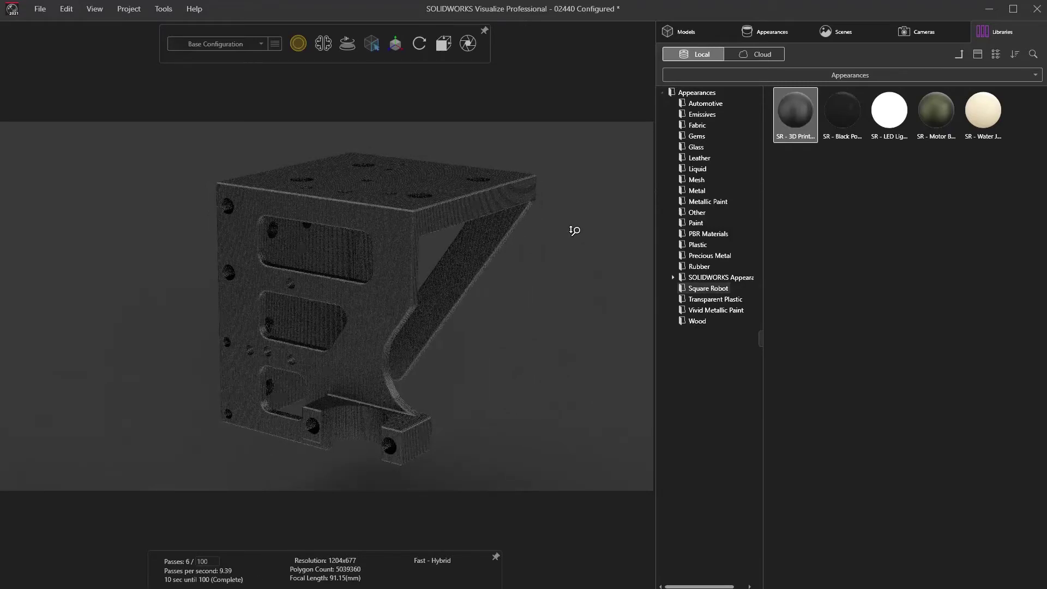
pyautogui.scroll(5, 578, 189)
pyautogui.moveTo(578, 189)
pyautogui.mouseDown()
pyautogui.moveTo(595, 159)
pyautogui.moveTo(518, 213)
pyautogui.moveTo(412, 325)
pyautogui.mouseUp()
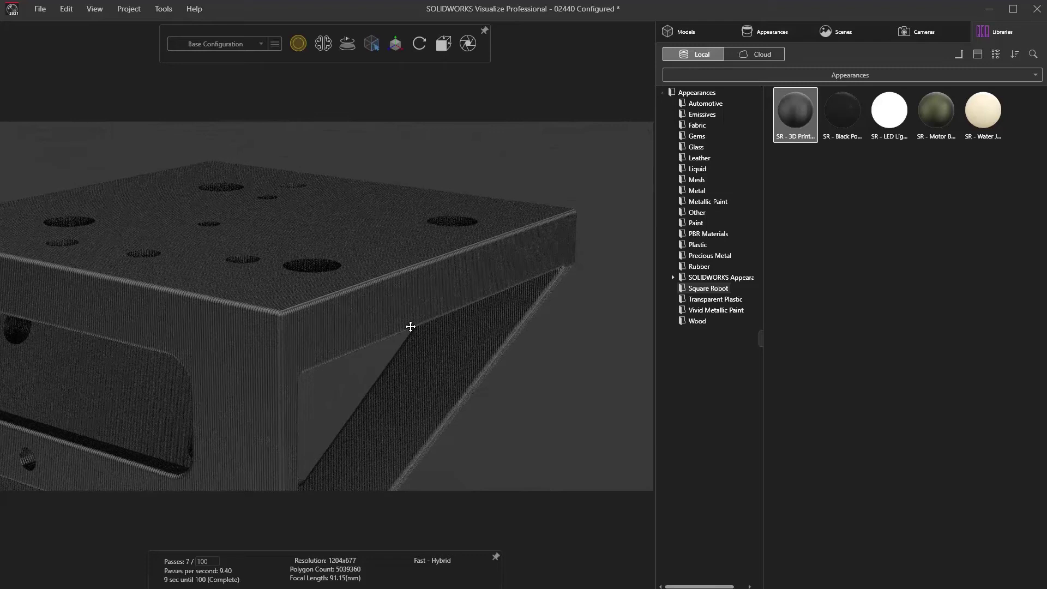
# - Set the bracket's texture mapping to Planar with Z rotation 45
pyautogui.doubleClick(471, 298)
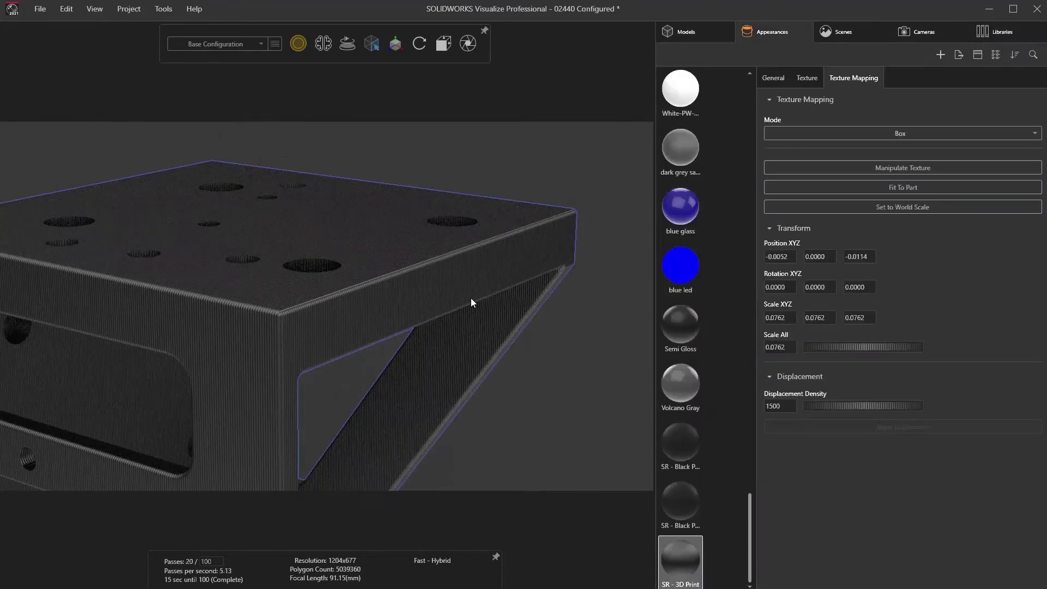
pyautogui.click(805, 133)
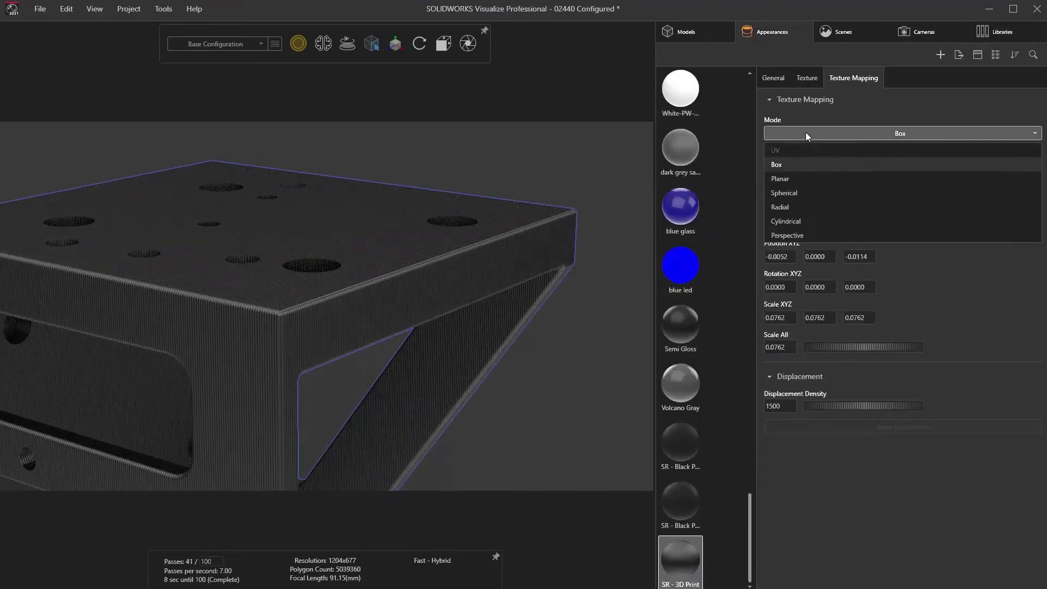
pyautogui.click(796, 182)
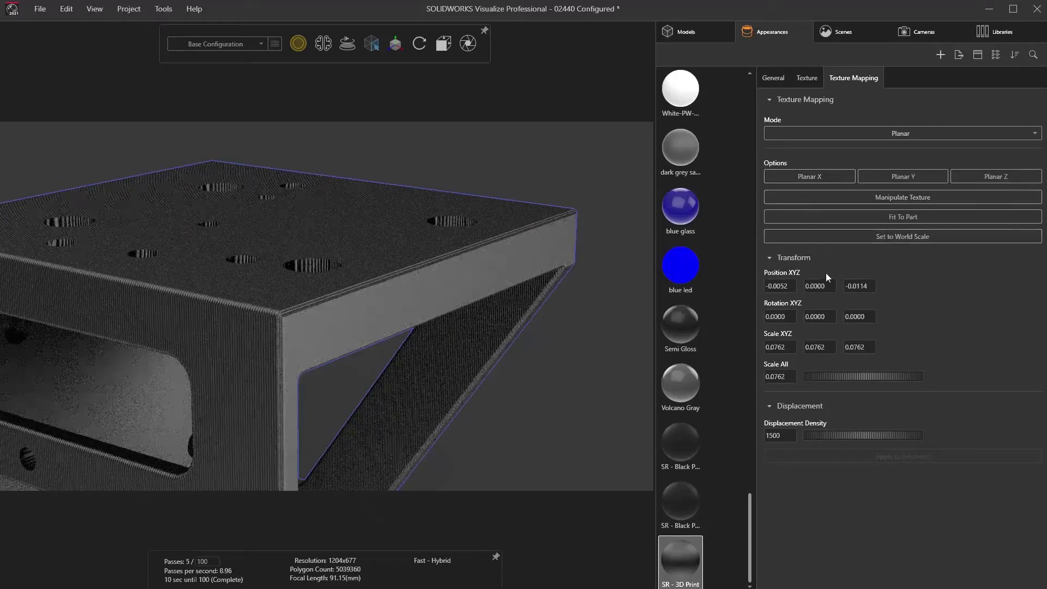
pyautogui.moveTo(852, 319); pyautogui.dragTo(854, 319)
pyautogui.doubleClick(854, 317)
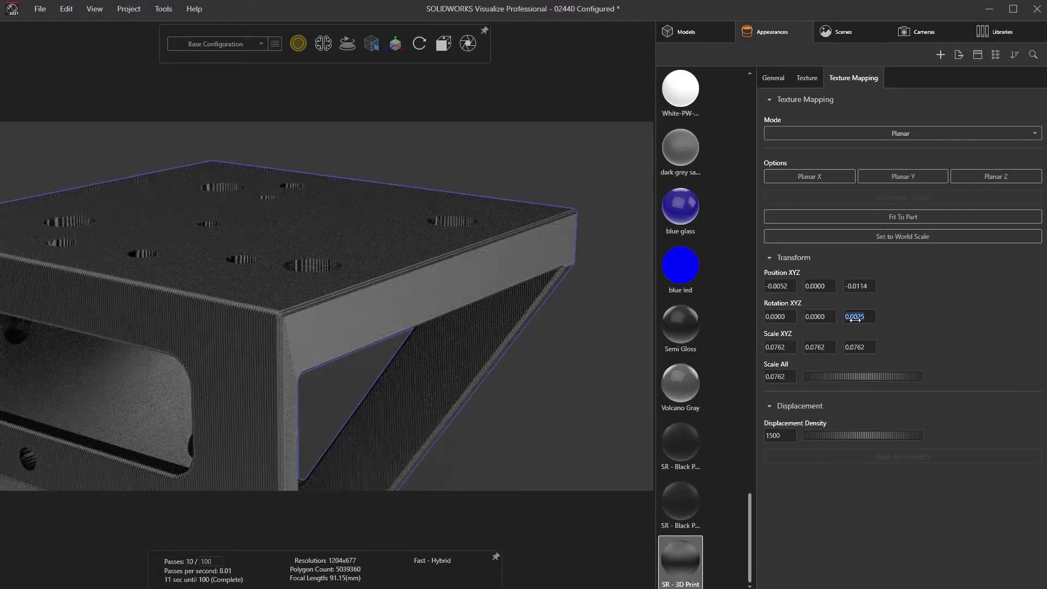
pyautogui.write('45')
pyautogui.press('Tab')
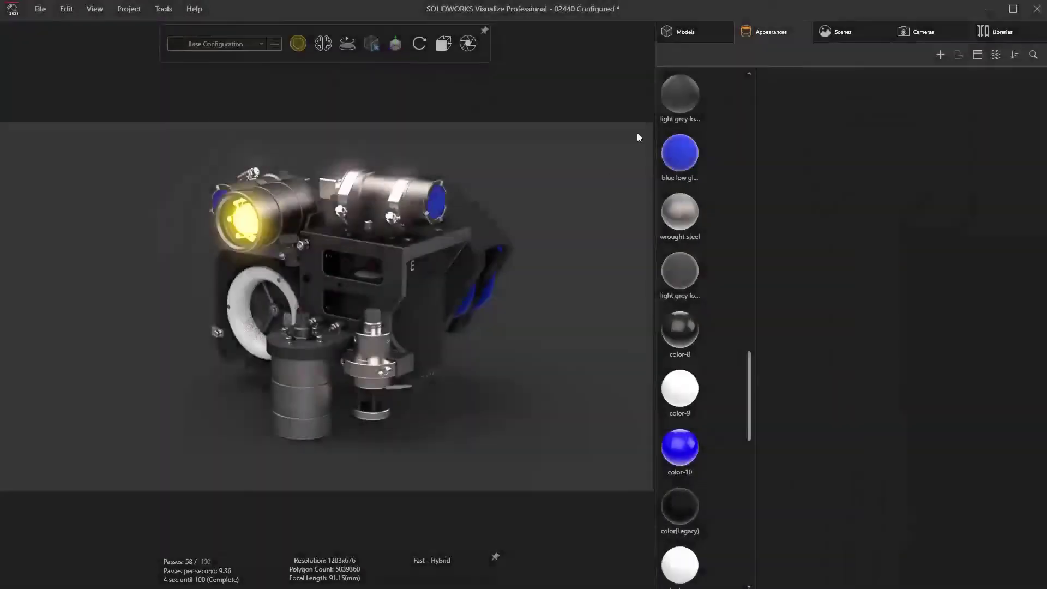
# - Show only the Brackets and Housing model set and orbit and zoom in on the brackets
pyautogui.click(688, 31)
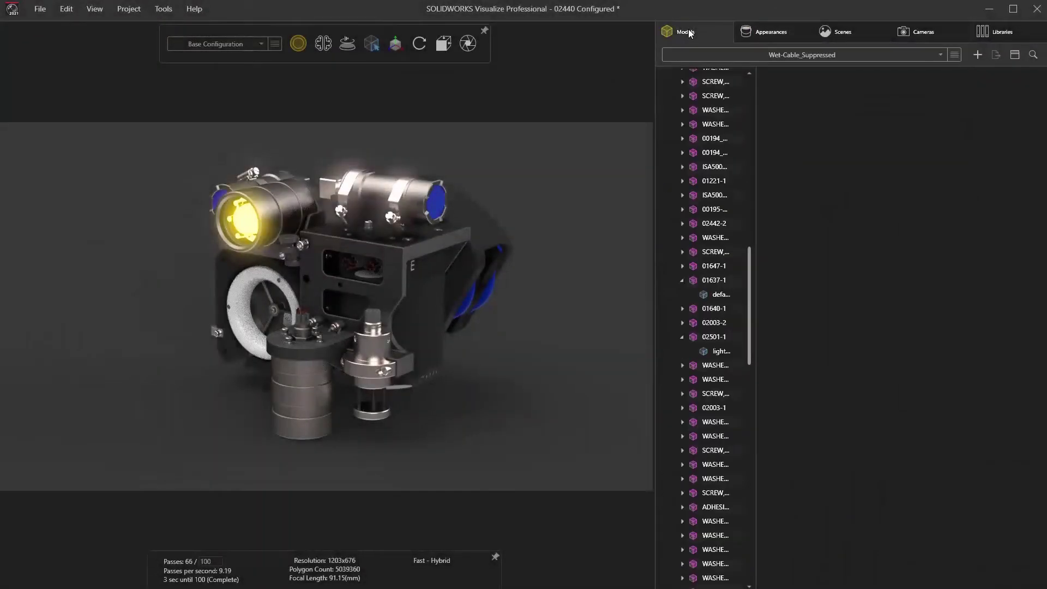
pyautogui.click(716, 53)
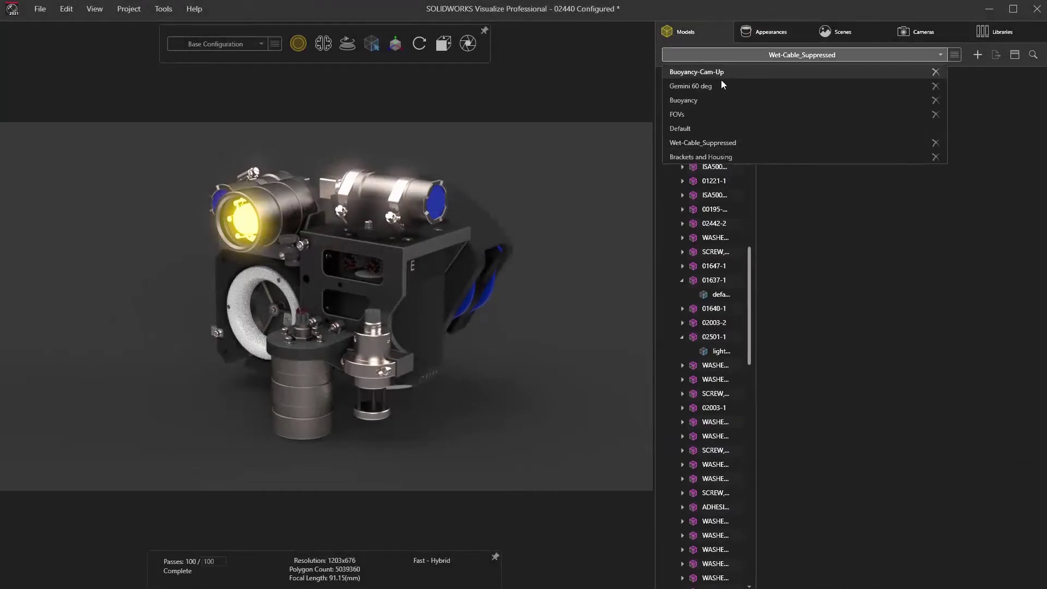
pyautogui.click(753, 157)
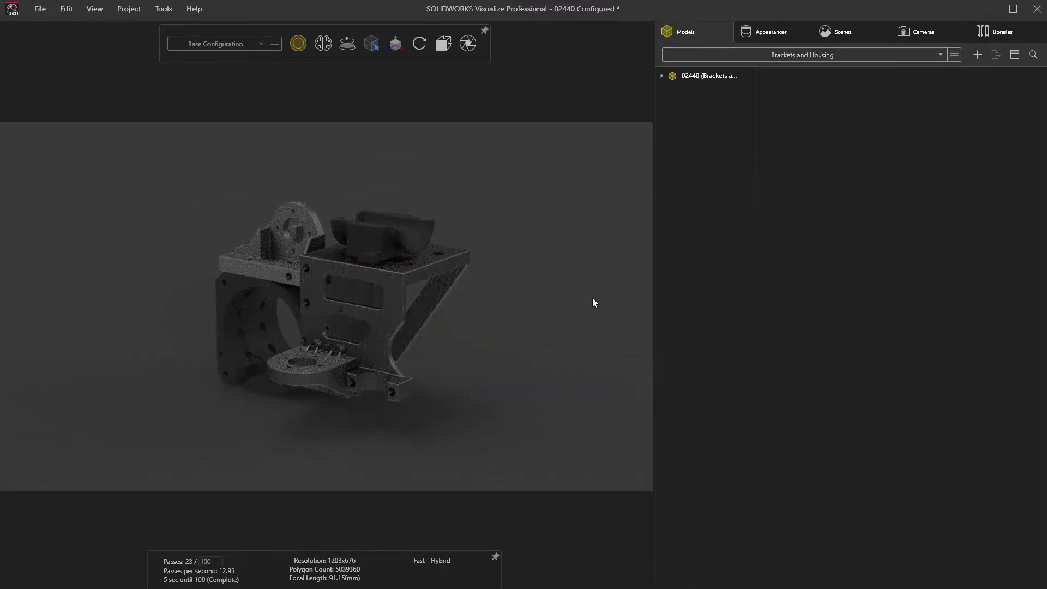
pyautogui.moveTo(593, 302); pyautogui.dragTo(283, 309)
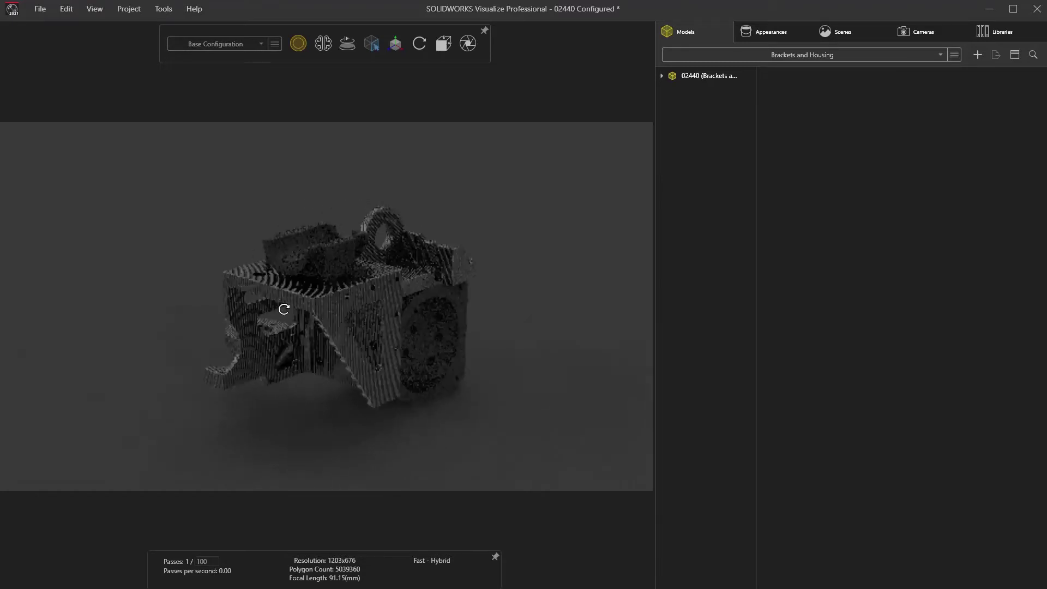
pyautogui.moveTo(284, 309); pyautogui.dragTo(456, 325)
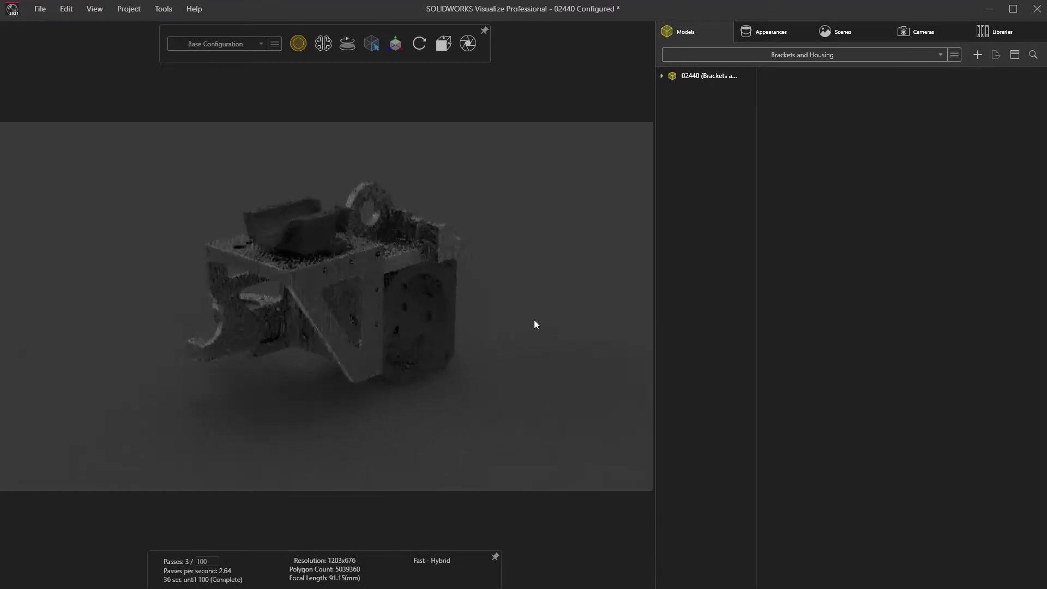
pyautogui.moveTo(534, 324); pyautogui.dragTo(546, 283, button='right')
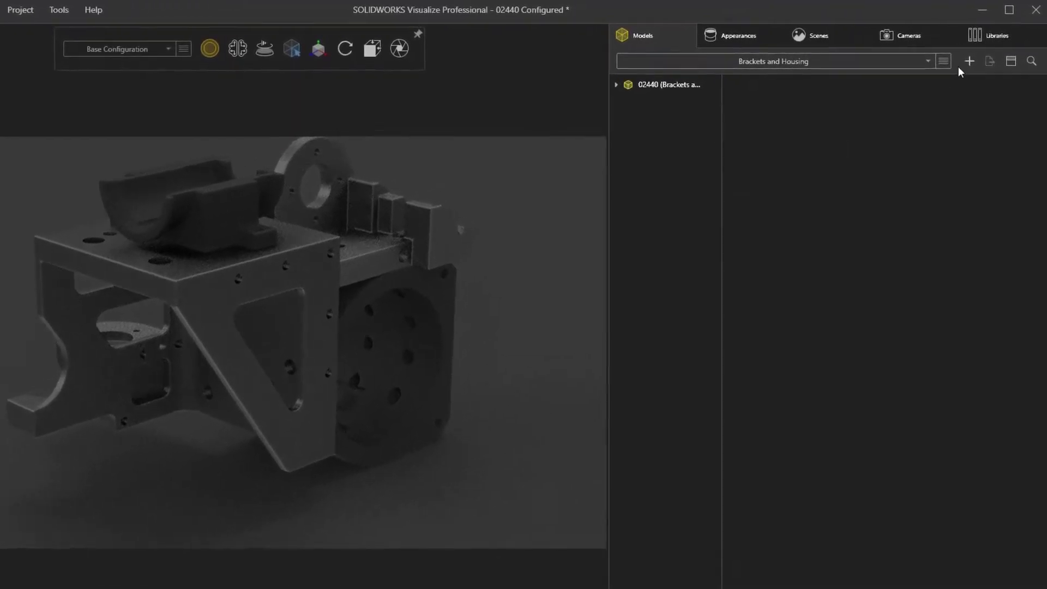
# - Add a cut plane through the brackets and shift it along its axis
pyautogui.click(968, 61)
pyautogui.click(912, 101)
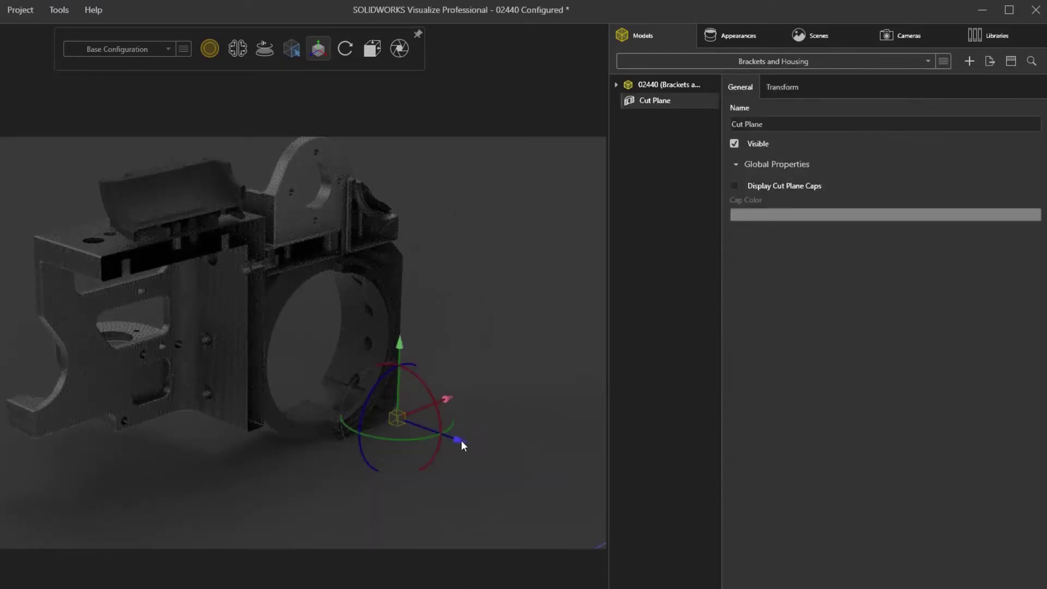
pyautogui.moveTo(460, 440); pyautogui.dragTo(480, 453)
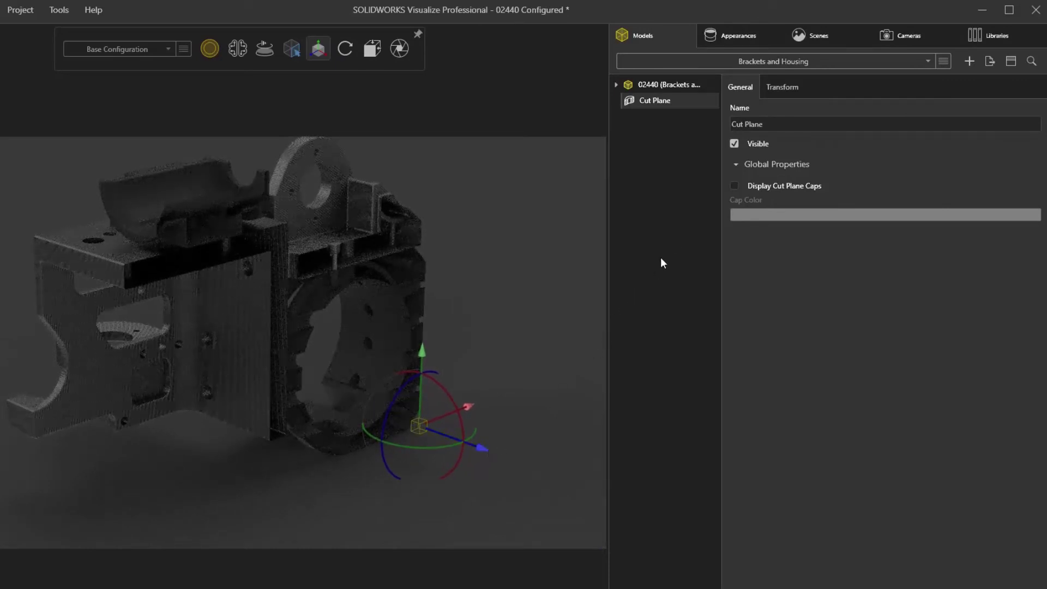
# - Fill the cut faces with solid caps coloured bright green
pyautogui.click(734, 186)
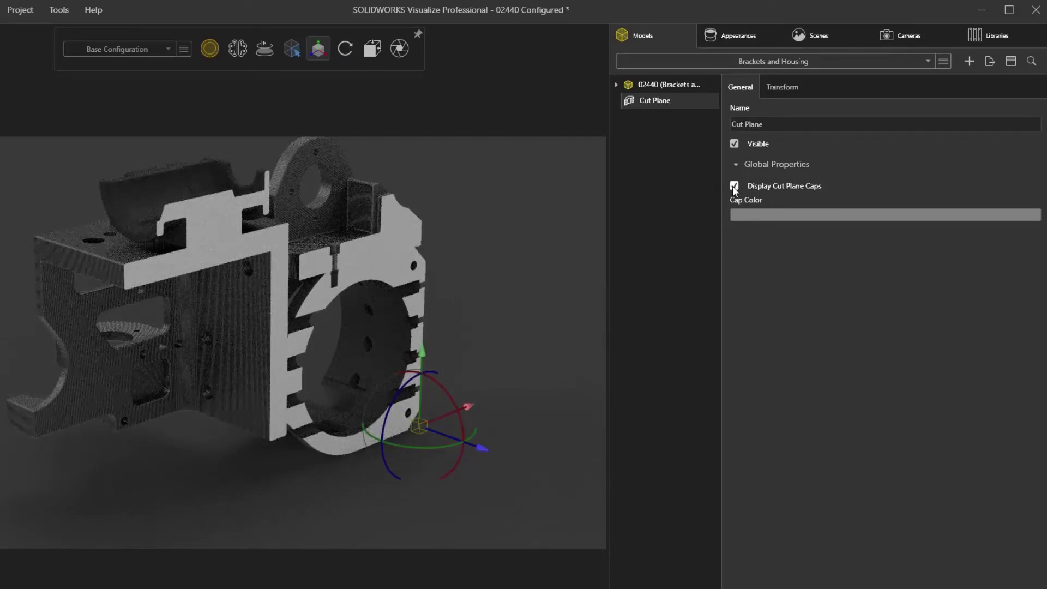
pyautogui.click(757, 215)
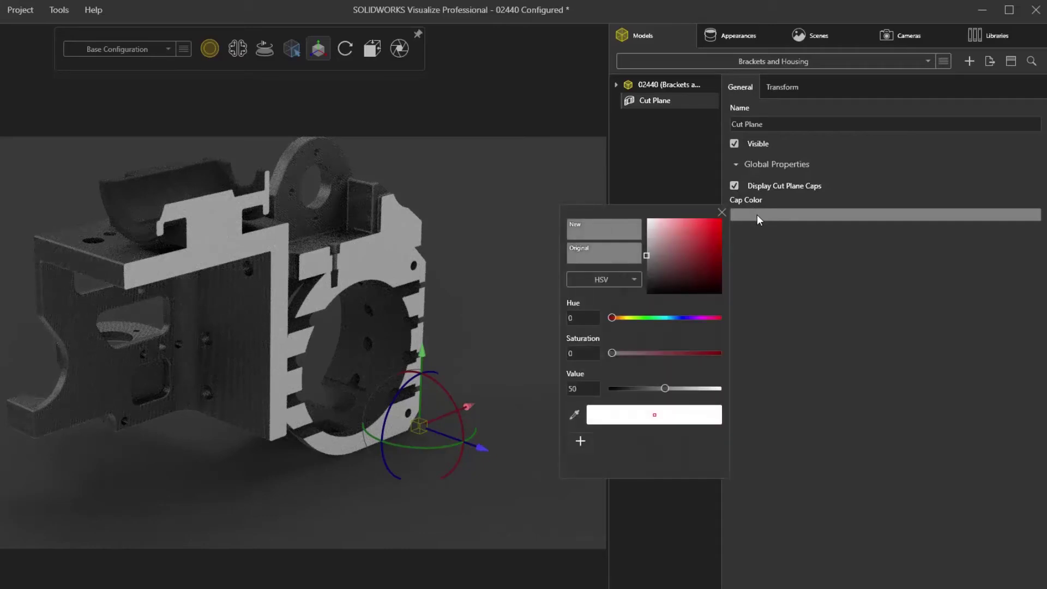
pyautogui.click(644, 318)
pyautogui.moveTo(680, 277); pyautogui.dragTo(716, 225)
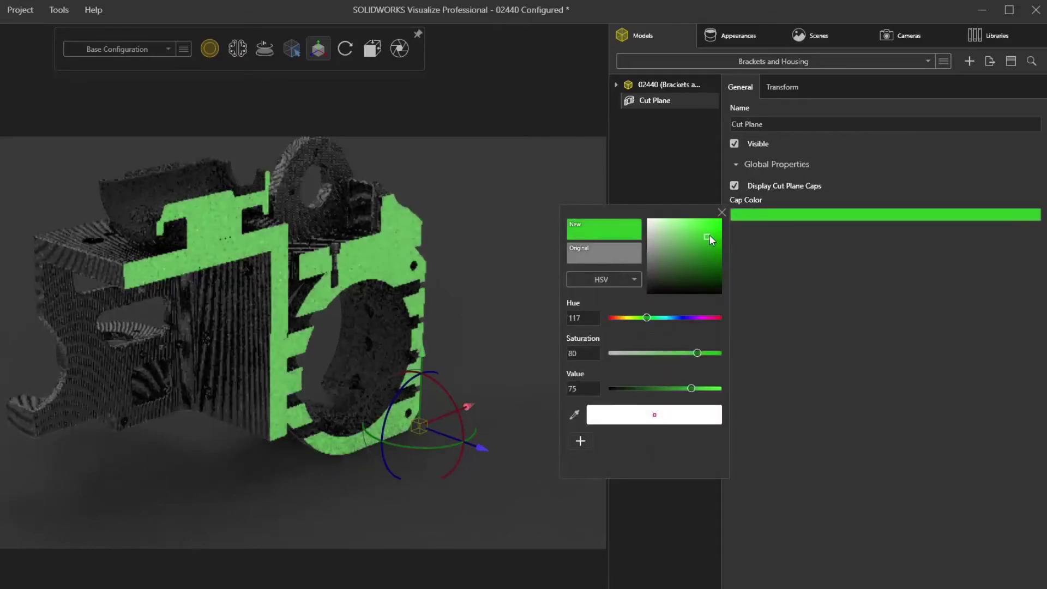
pyautogui.click(723, 213)
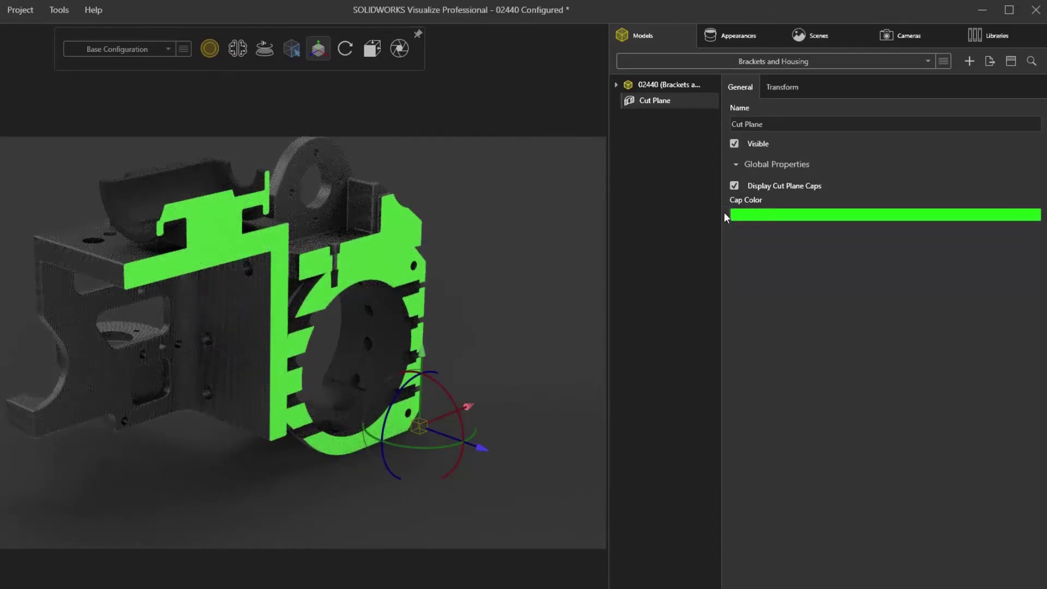
# - Add a second cut plane, rotate and flip it, and slide it into the housing
pyautogui.click(965, 64)
pyautogui.click(916, 100)
pyautogui.click(783, 87)
pyautogui.click(916, 122)
pyautogui.click(890, 147)
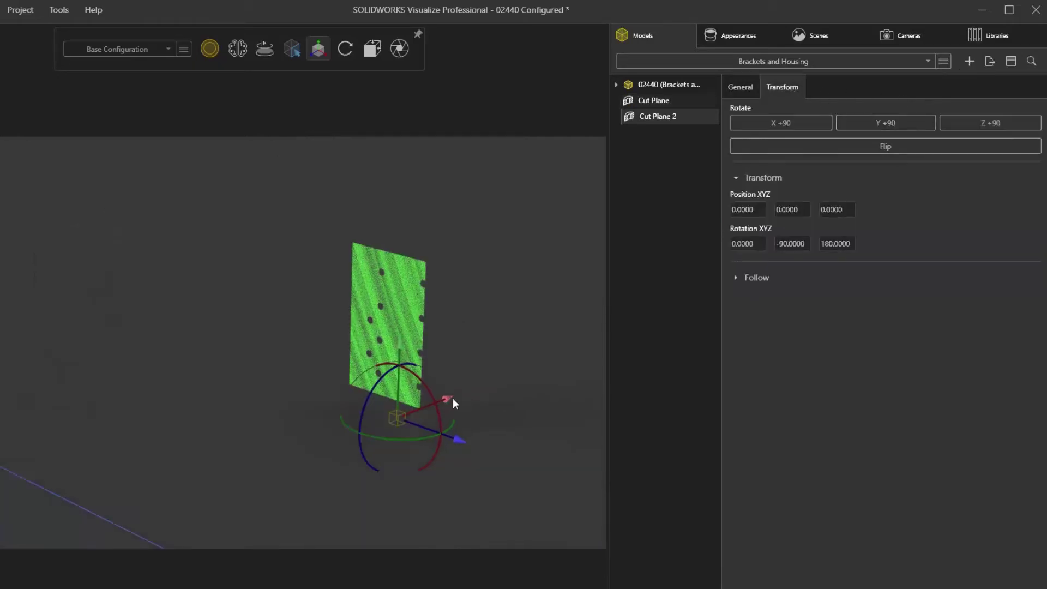
pyautogui.moveTo(452, 404); pyautogui.dragTo(292, 439)
pyautogui.click(579, 231)
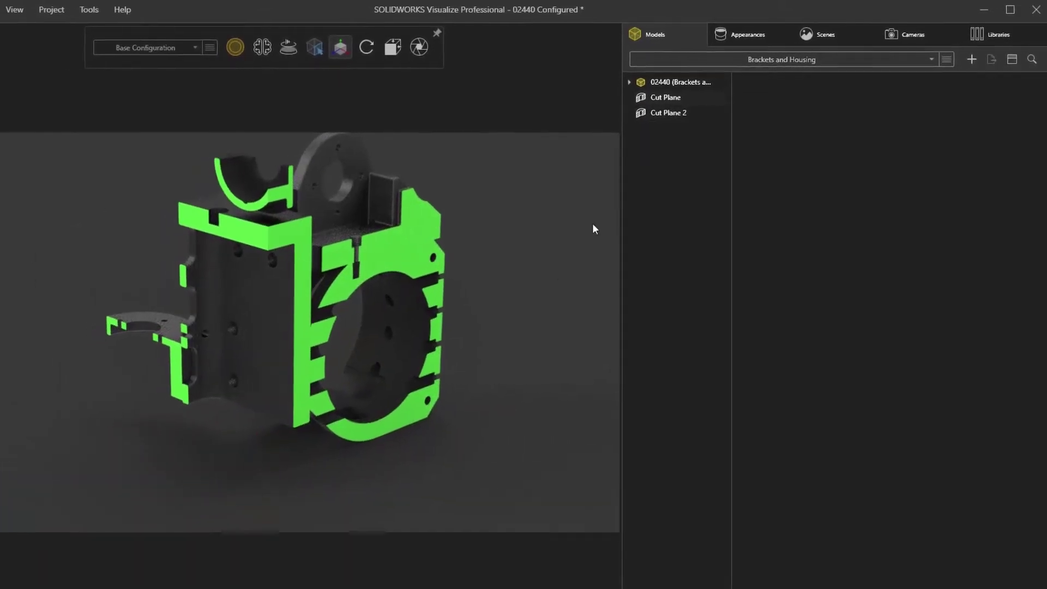
# - Save the second cut plane's visibility in a configuration and return to the base configuration
pyautogui.rightClick(682, 106)
pyautogui.click(862, 306)
pyautogui.rightClick(681, 104)
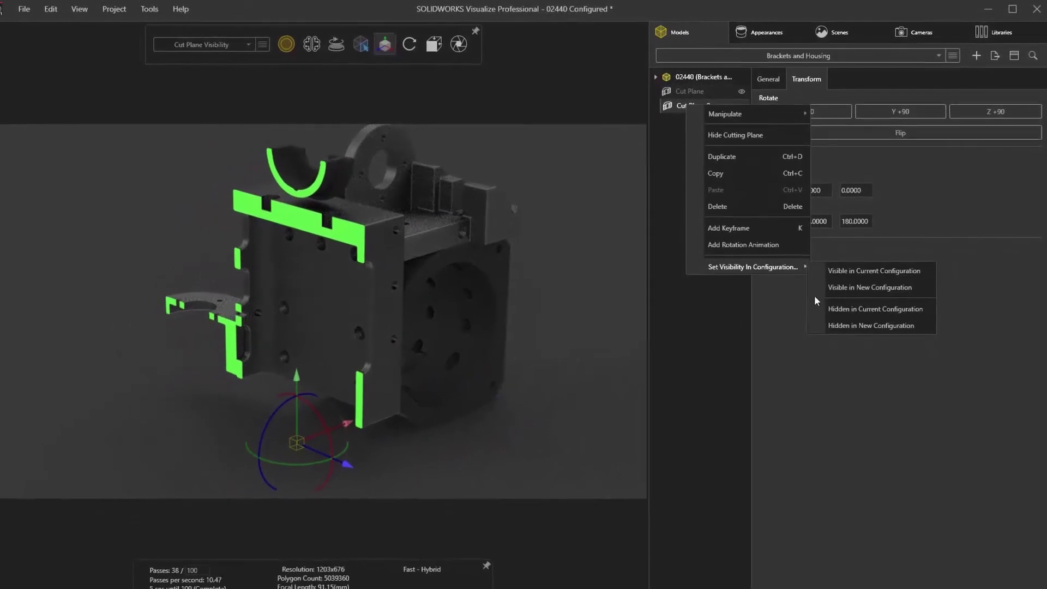
pyautogui.click(872, 270)
pyautogui.click(248, 45)
pyautogui.click(246, 60)
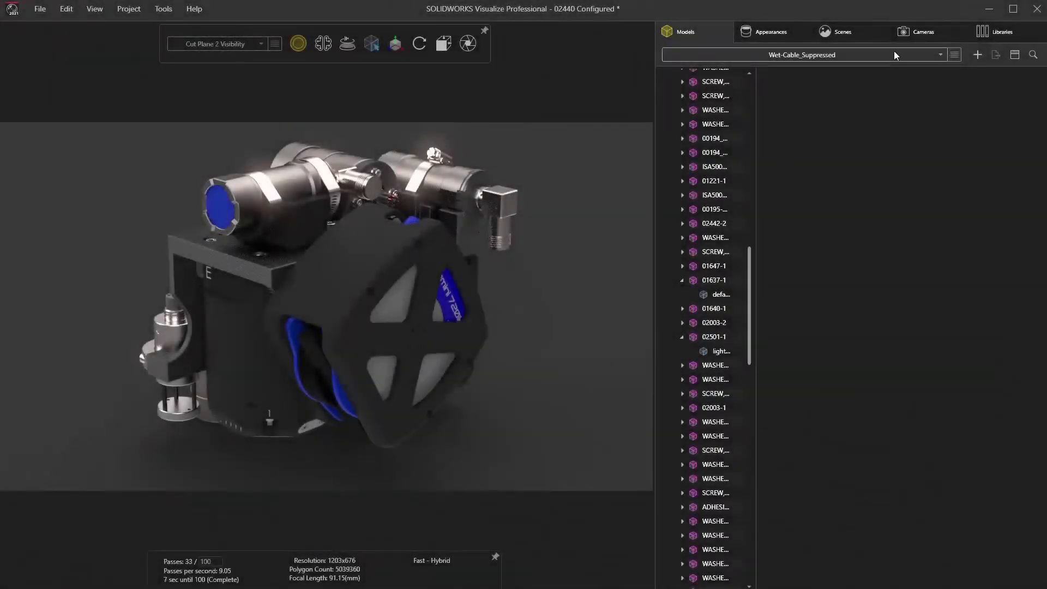
# - Duplicate Default Camera and make the new Default Camera 2 active
pyautogui.click(908, 33)
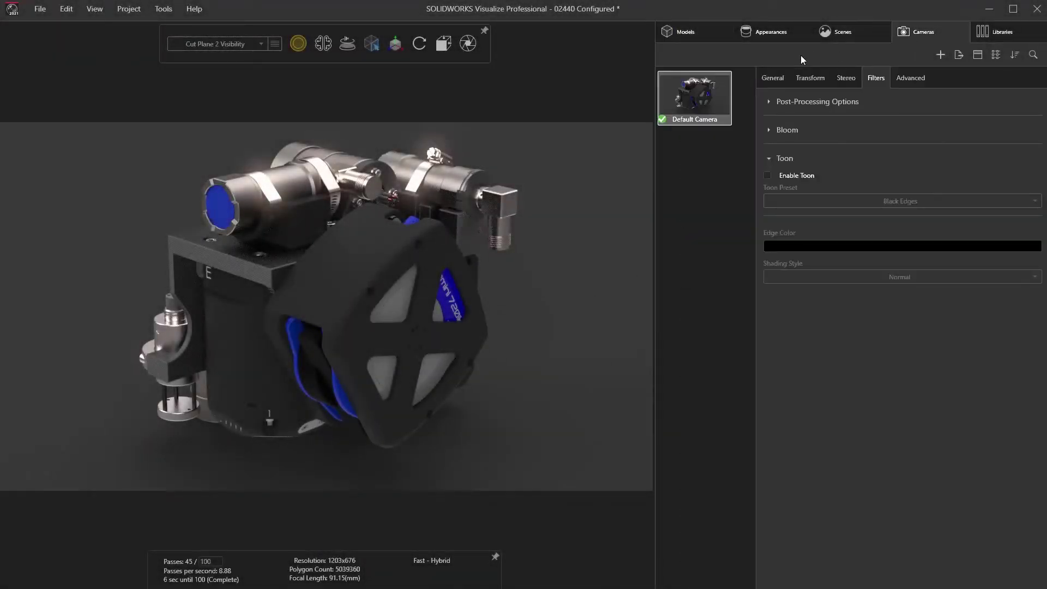
pyautogui.rightClick(695, 93)
pyautogui.click(726, 140)
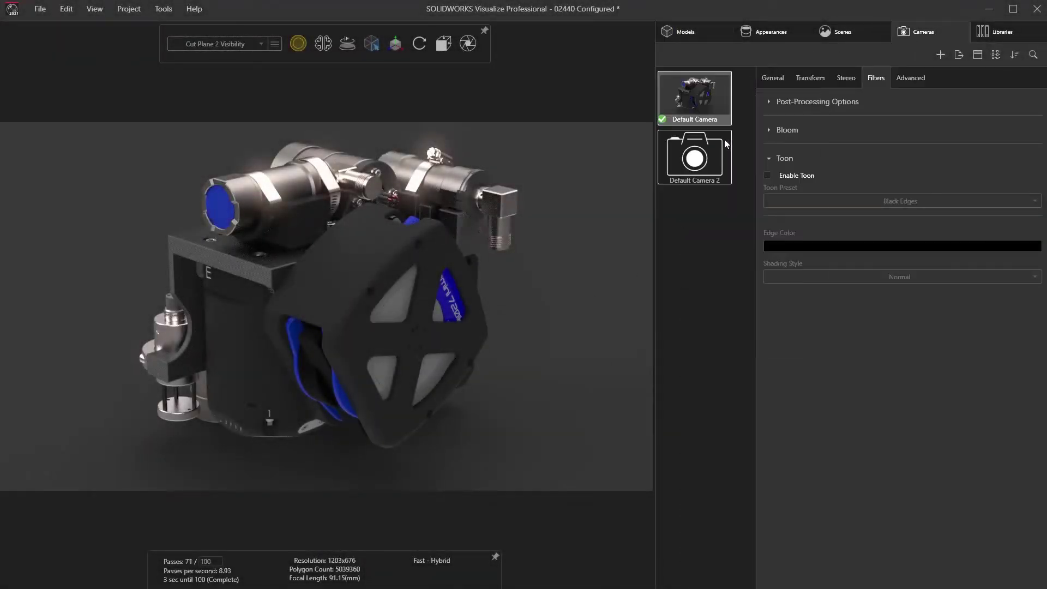
pyautogui.doubleClick(712, 157)
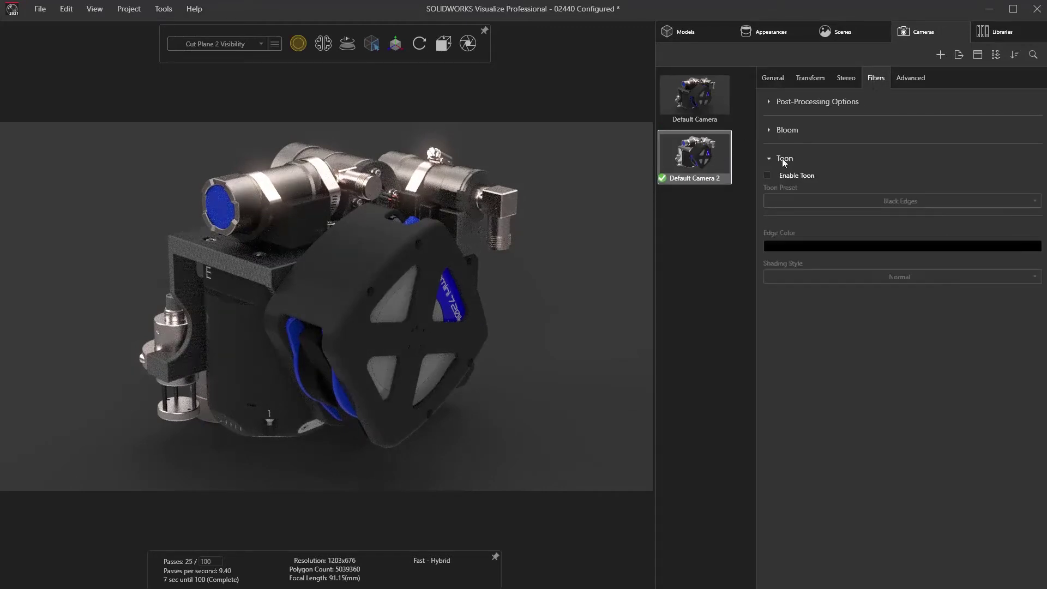
# - Enable the Toon filter with Toon Shaded style and the Ambient Occlusion preset
pyautogui.click(768, 175)
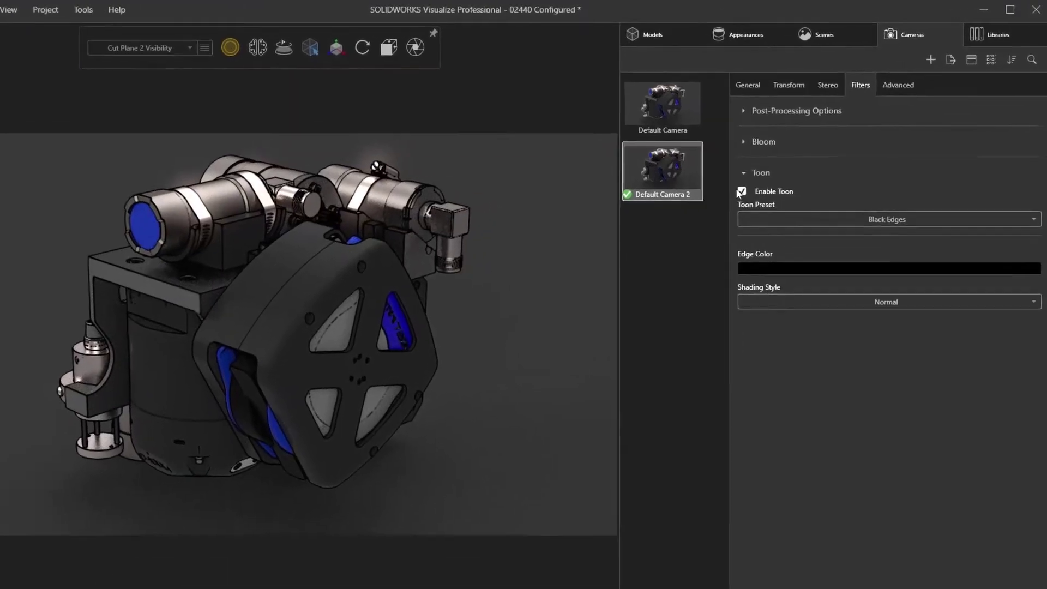
pyautogui.click(786, 315)
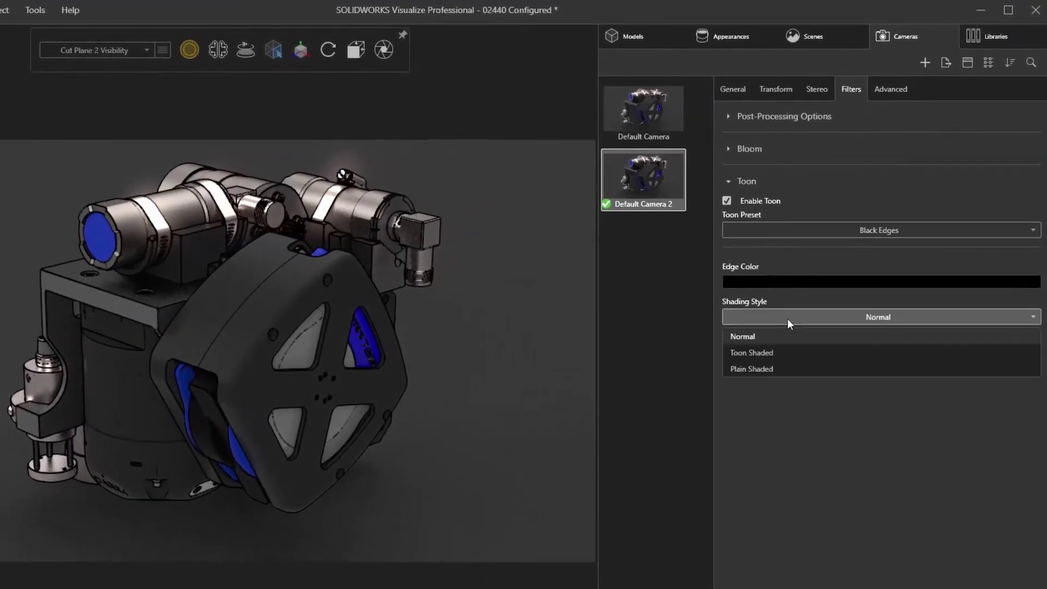
pyautogui.click(786, 361)
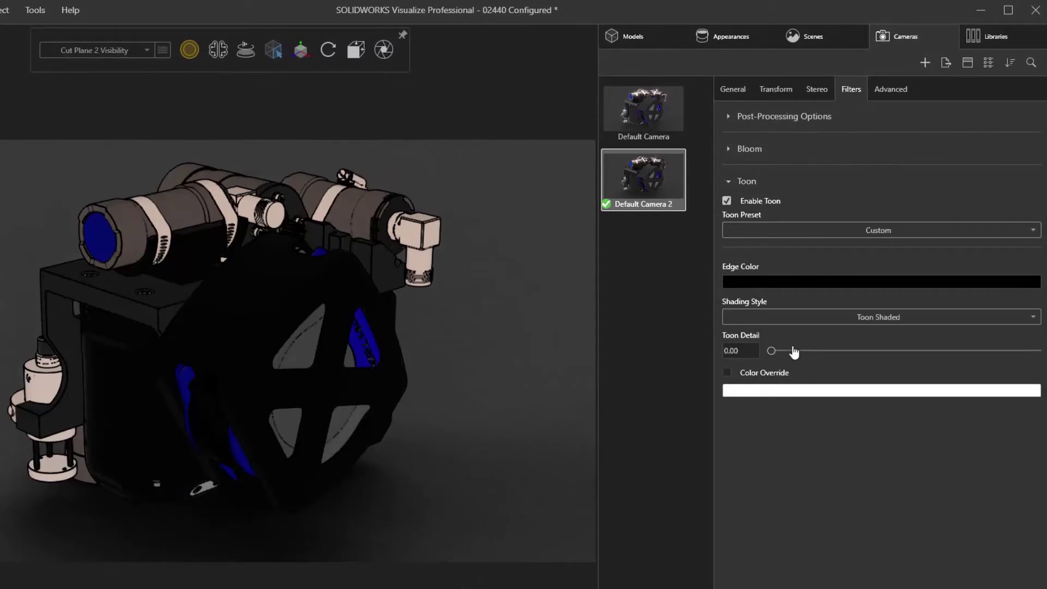
pyautogui.click(871, 230)
pyautogui.click(838, 265)
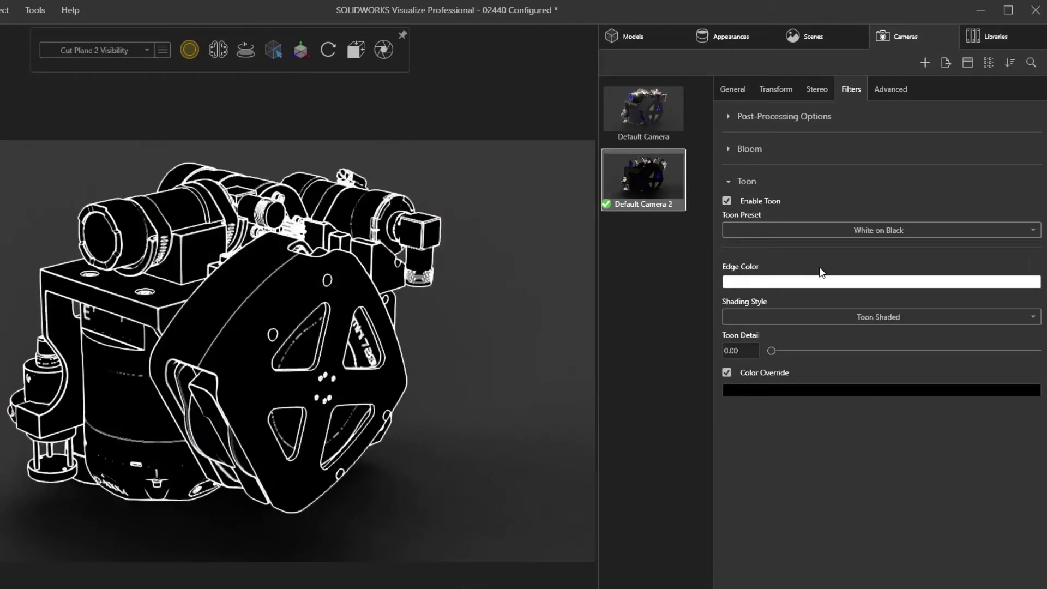
pyautogui.click(823, 230)
pyautogui.click(805, 283)
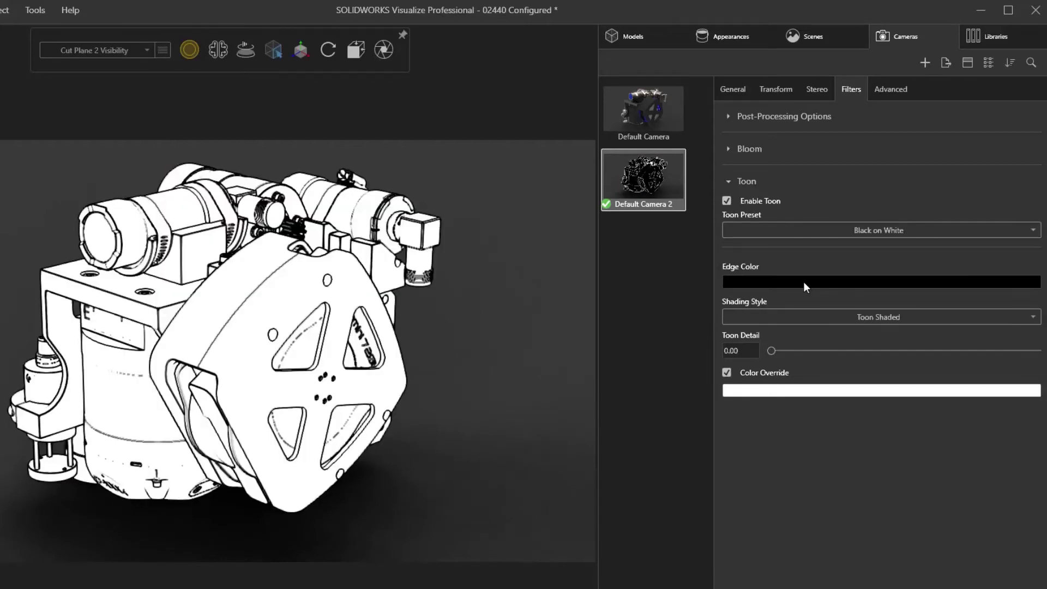
pyautogui.click(830, 232)
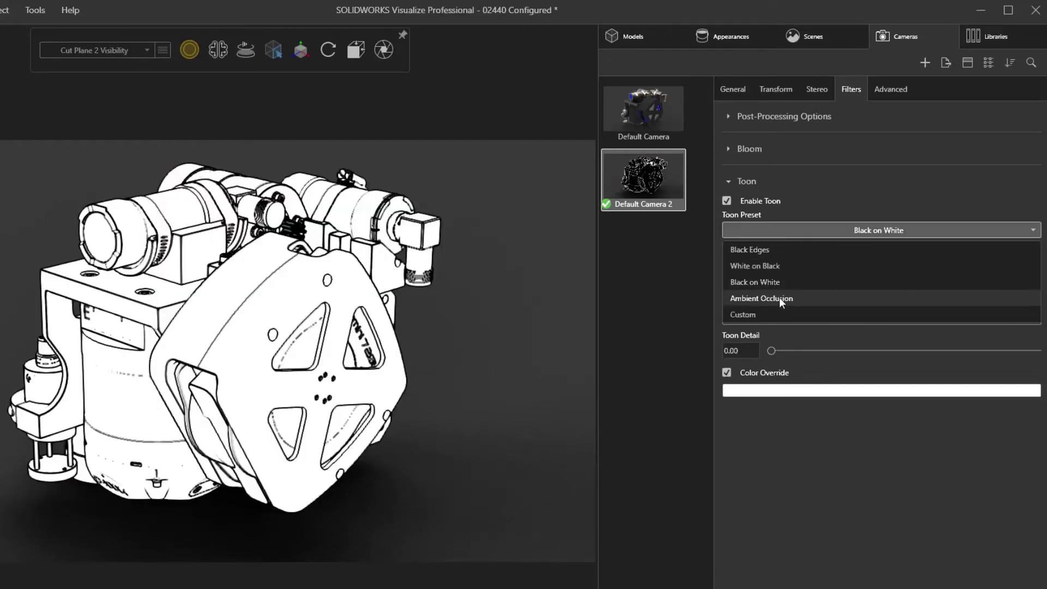
pyautogui.click(780, 298)
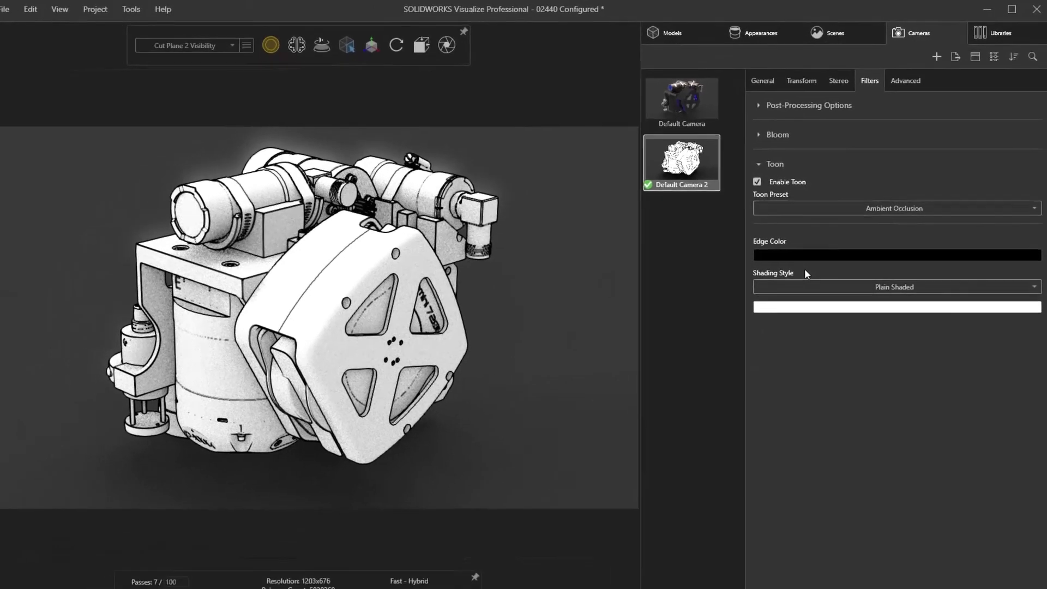
# - Set the toon edge colour to blue, then return to the original Default Camera
pyautogui.click(819, 246)
pyautogui.moveTo(689, 338); pyautogui.dragTo(712, 339)
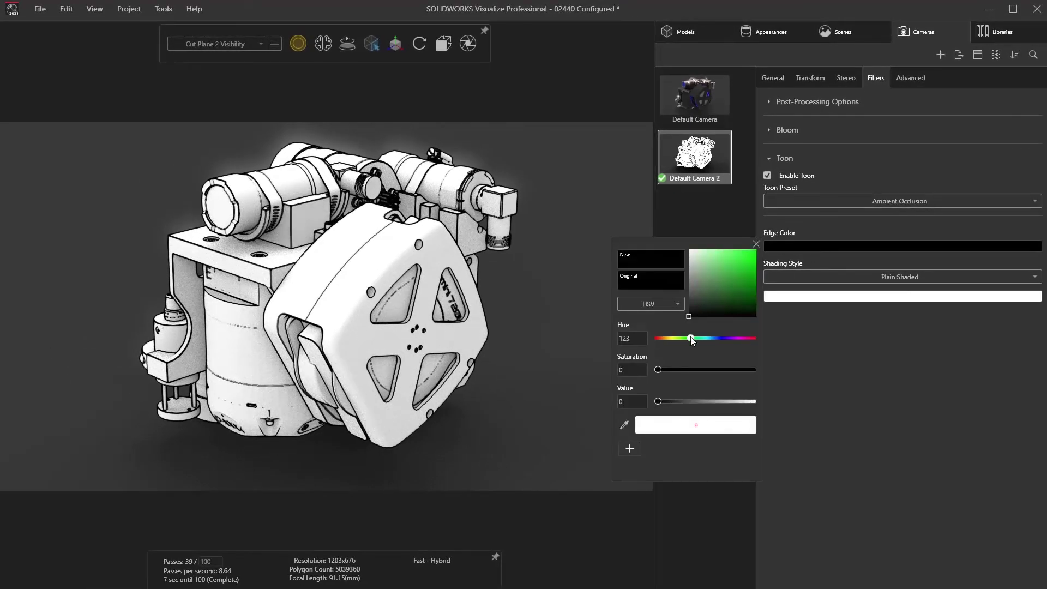
pyautogui.moveTo(747, 280); pyautogui.dragTo(756, 270)
pyautogui.click(755, 243)
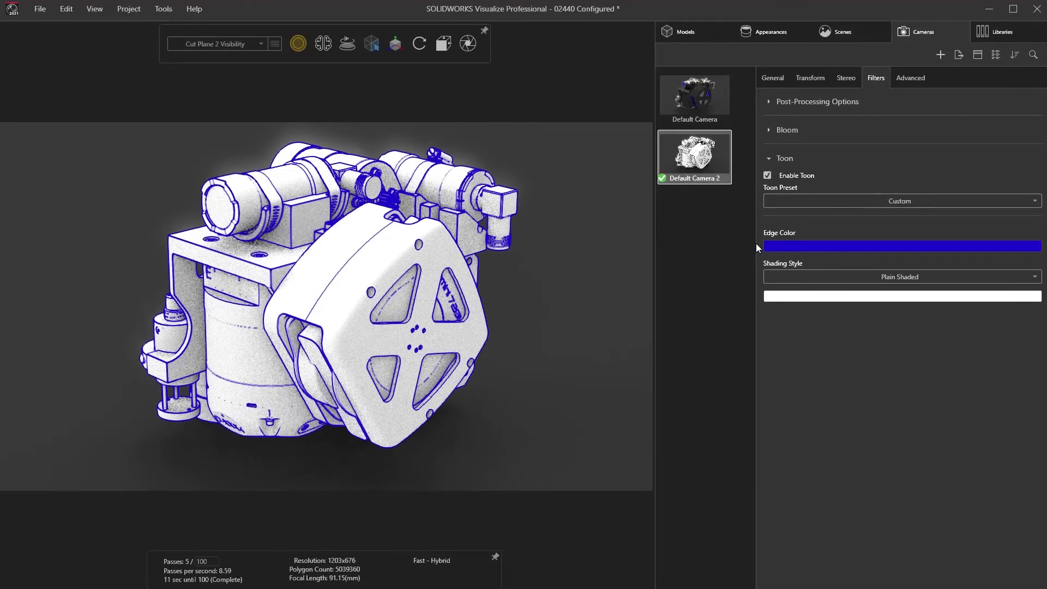
pyautogui.moveTo(237, 307); pyautogui.dragTo(491, 269)
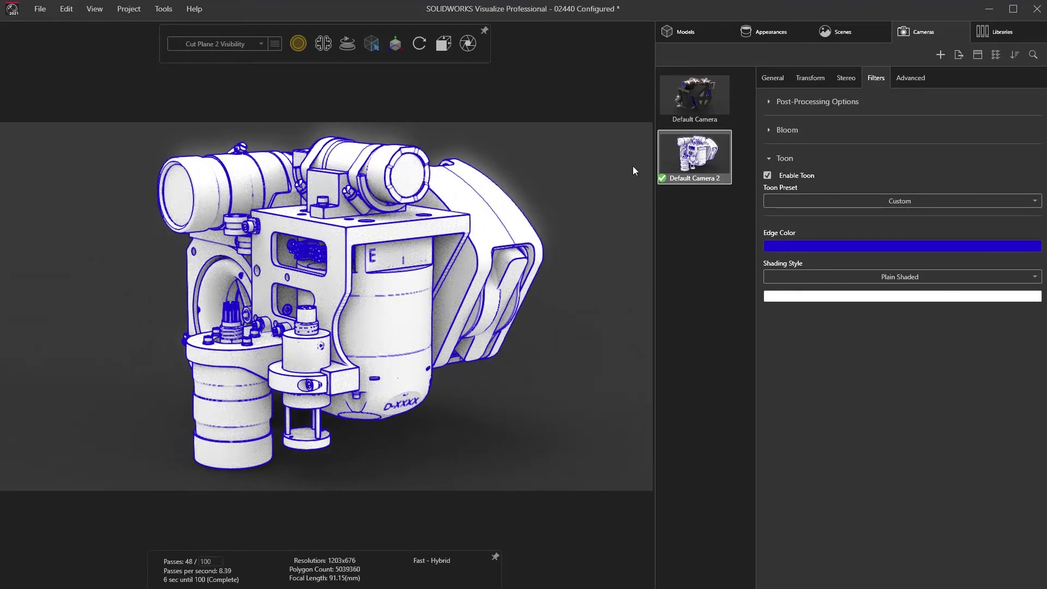
pyautogui.click(680, 111)
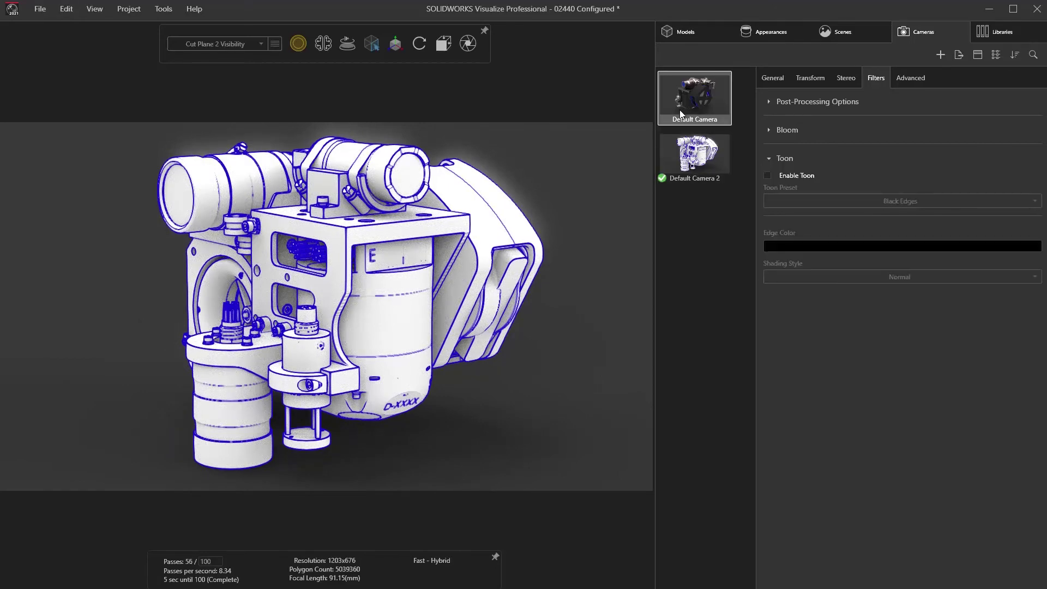
# - Select all render layers for the 1920×1080 TIFF output and start the render
pyautogui.click(468, 43)
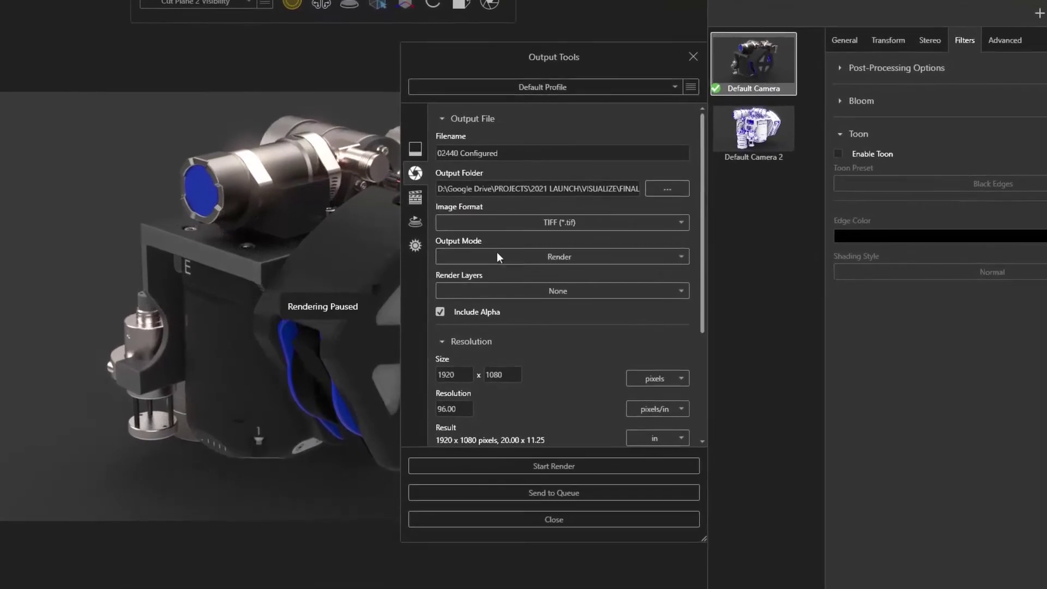
pyautogui.click(496, 290)
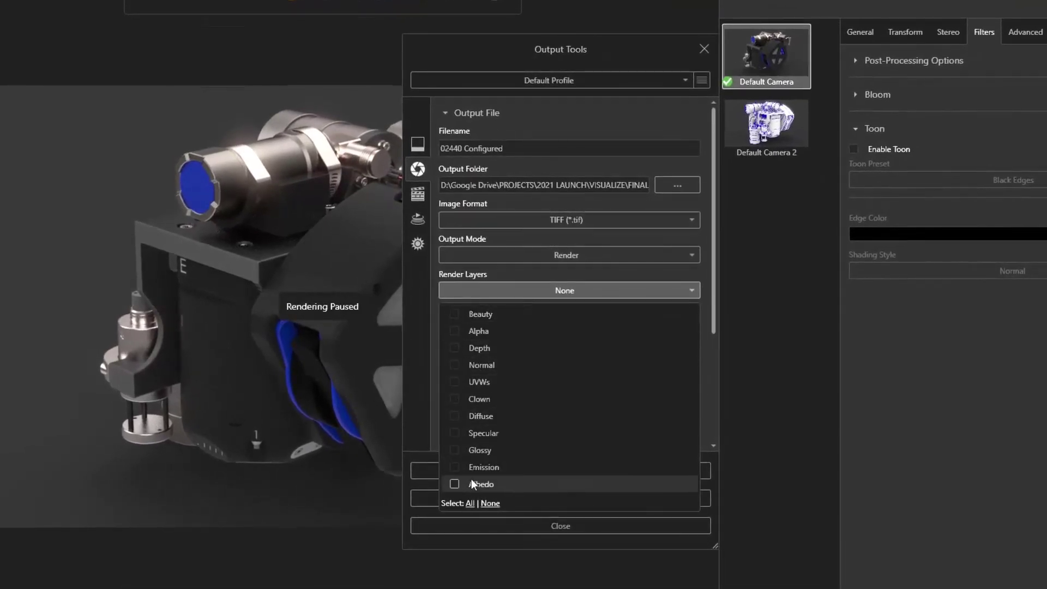
pyautogui.click(470, 503)
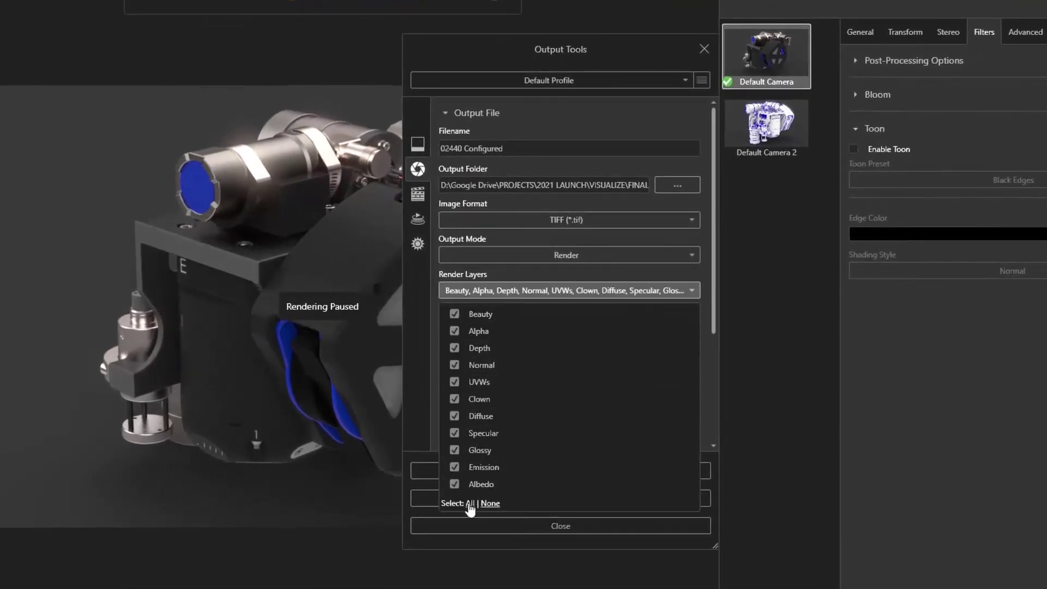
pyautogui.click(593, 269)
pyautogui.moveTo(711, 233); pyautogui.dragTo(689, 365)
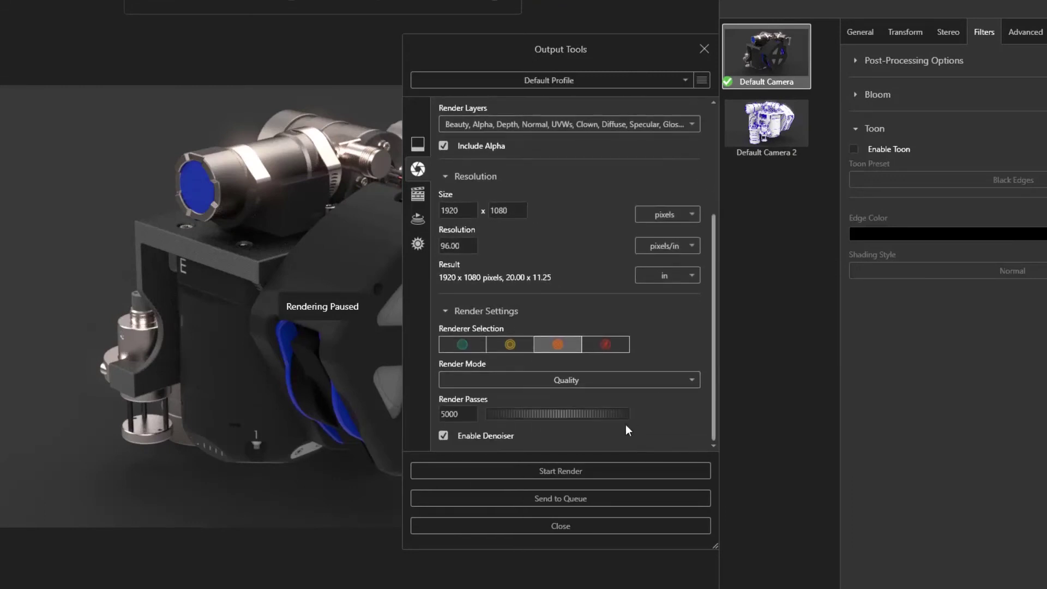
pyautogui.click(569, 471)
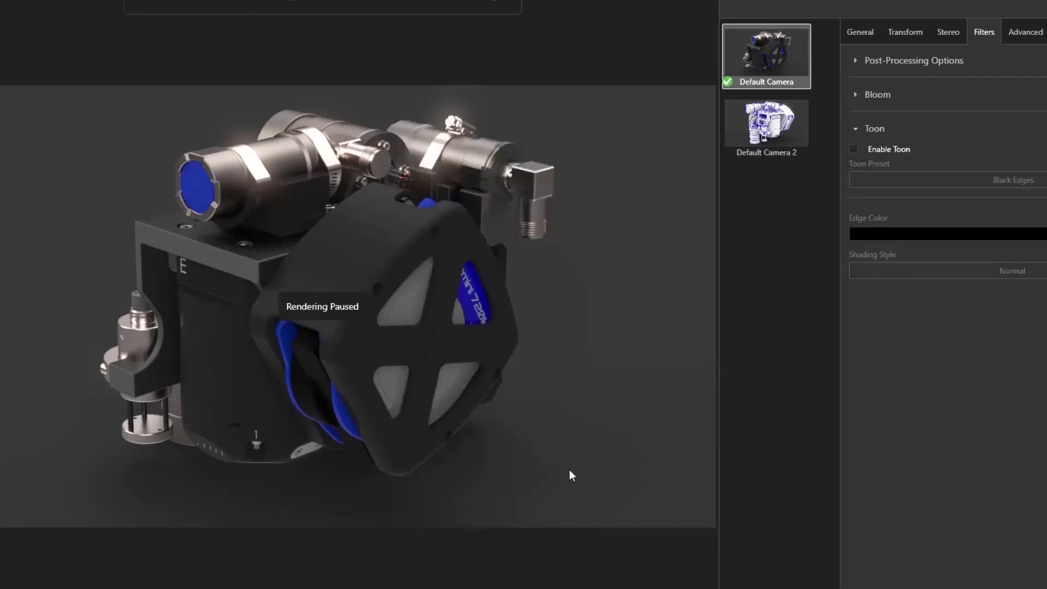